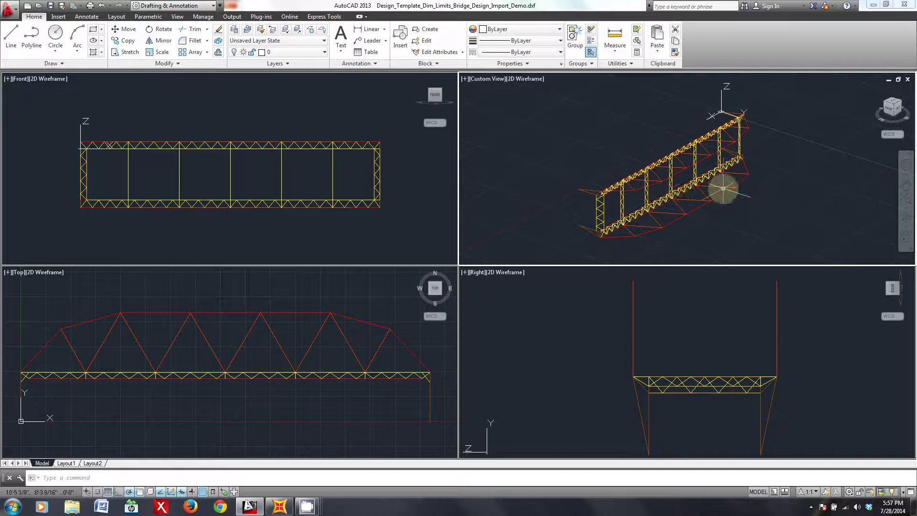
Save the bridge drawing in AutoCAD 2013 DXF format, replacing the existing Design_Template_Dim_Limits_Bridge_Design_Import_Demo.dxf in the Design folder
click(528, 189)
click(542, 207)
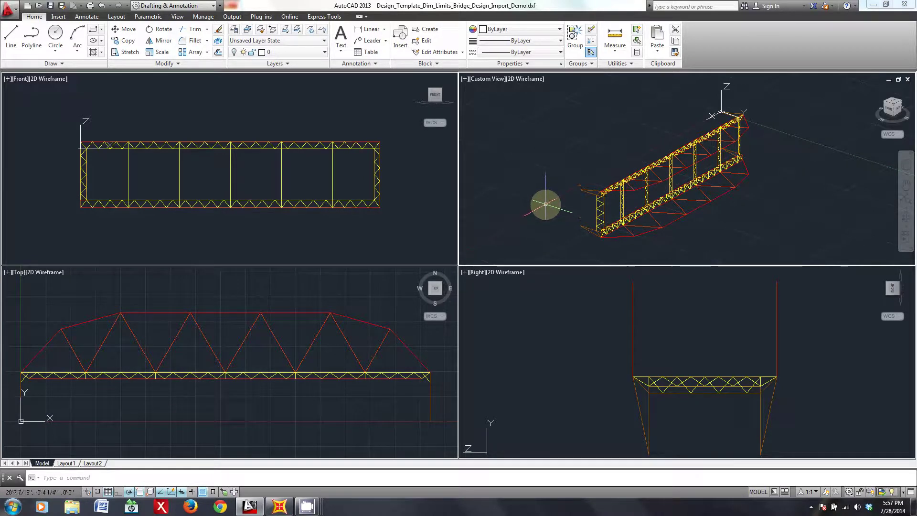
click(12, 10)
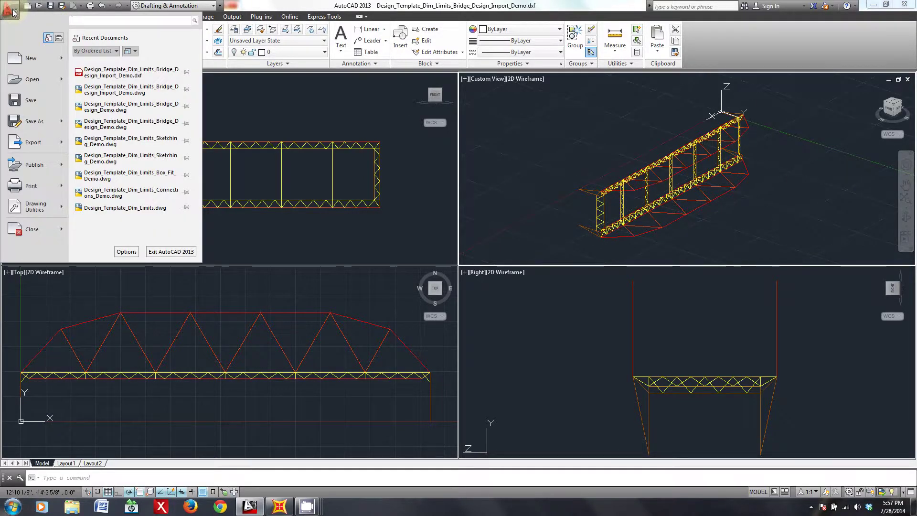
mouse_move(27, 127)
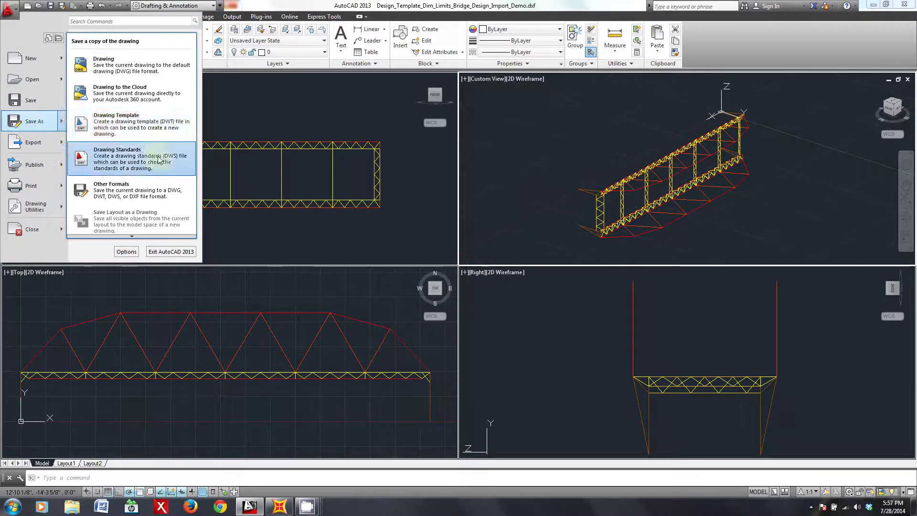
click(115, 189)
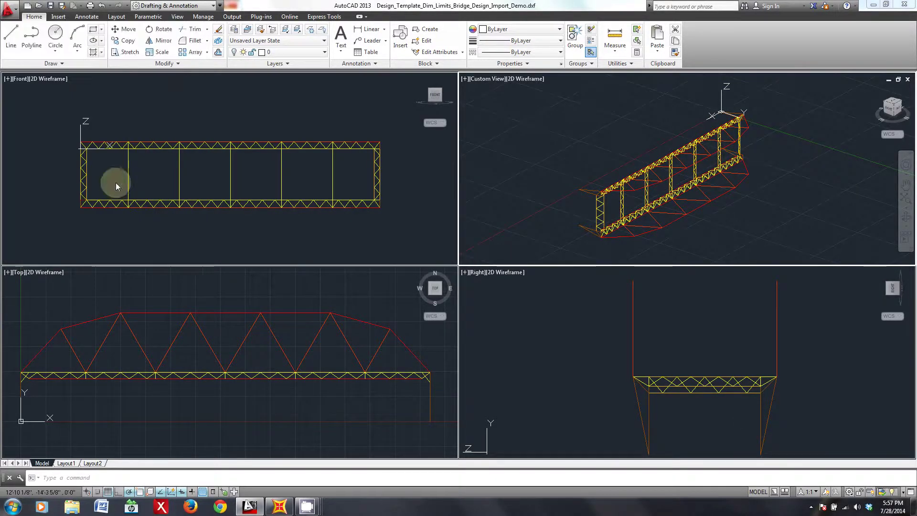
click(430, 286)
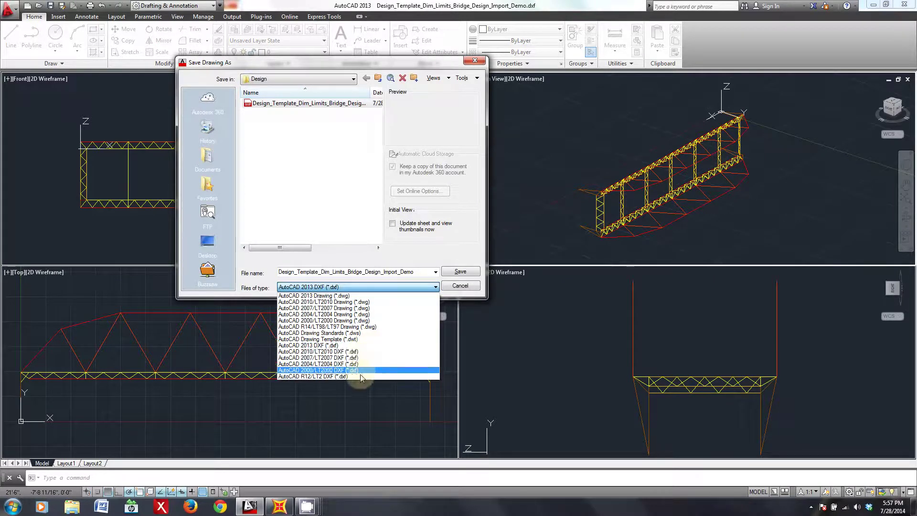
click(337, 344)
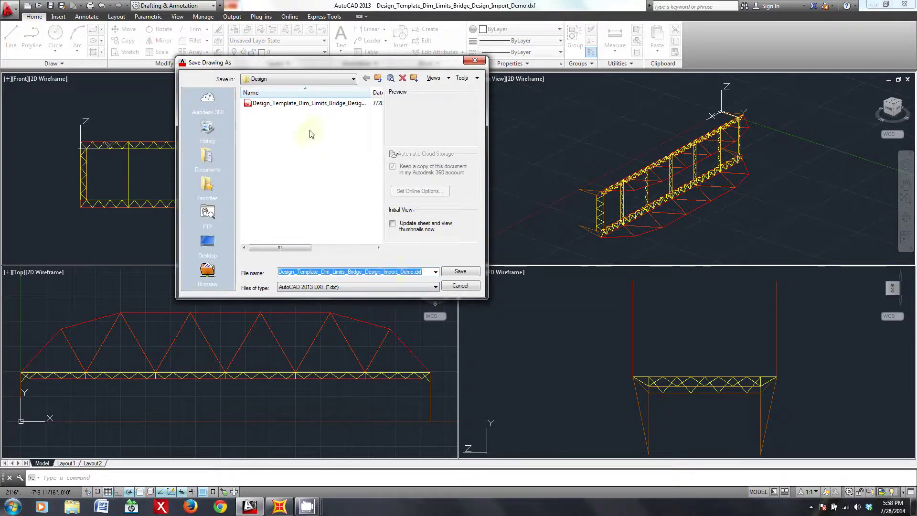
click(289, 104)
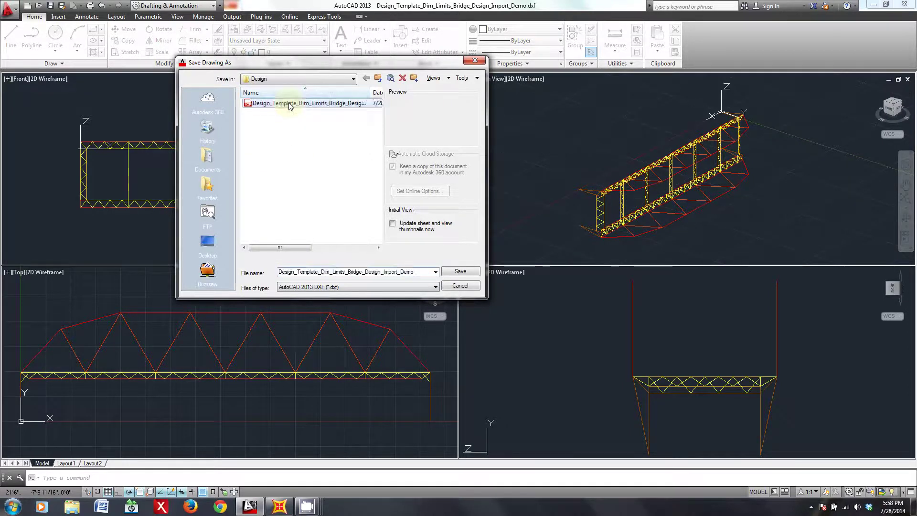
click(461, 272)
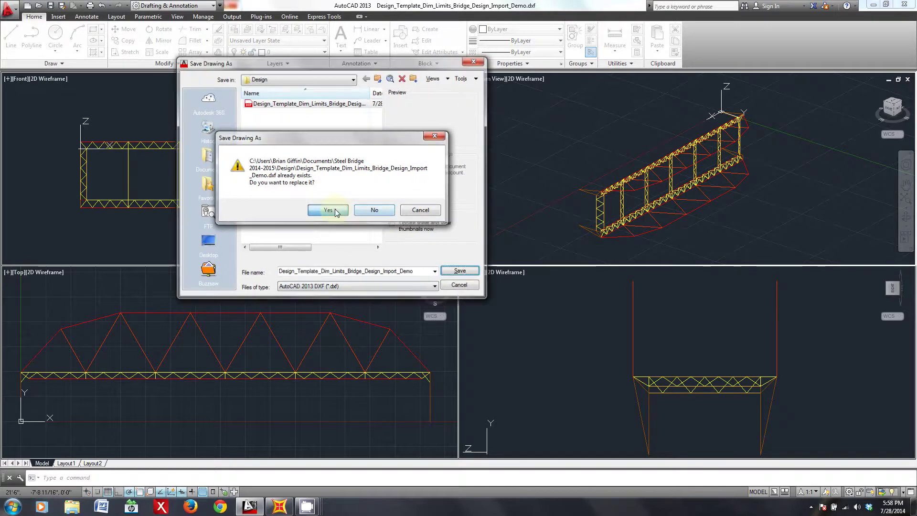
click(332, 209)
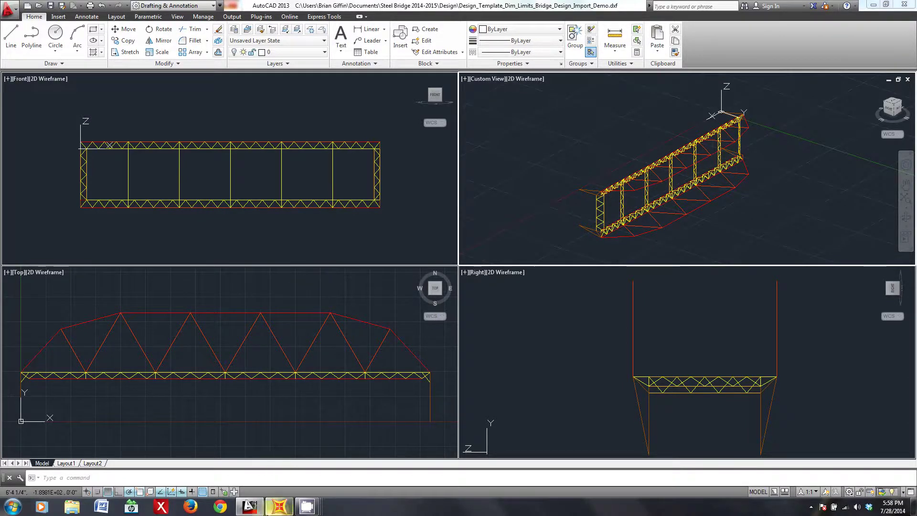
Switch to SAP2000 and start an AutoCAD .dxf import of the Design_Template_Dim_Limits_Bridge_Design_Import_Demo file from the Design folder
click(279, 506)
click(302, 17)
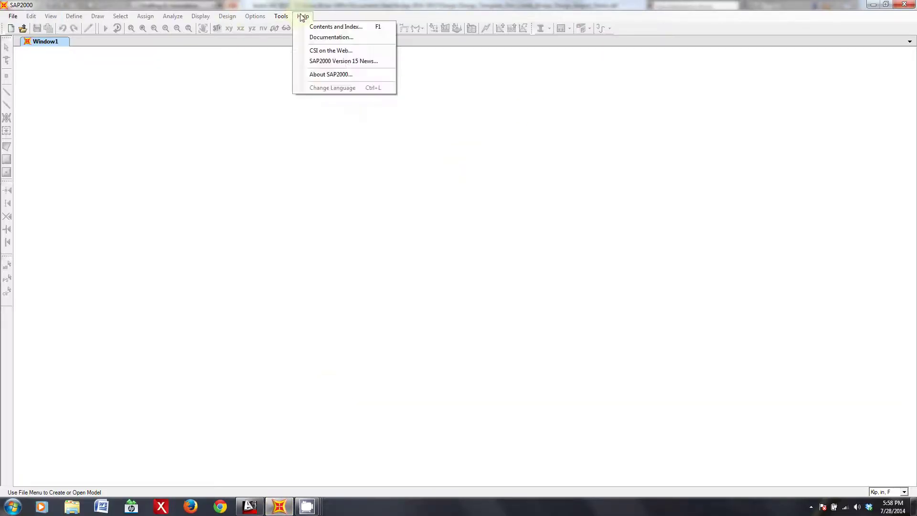
click(13, 16)
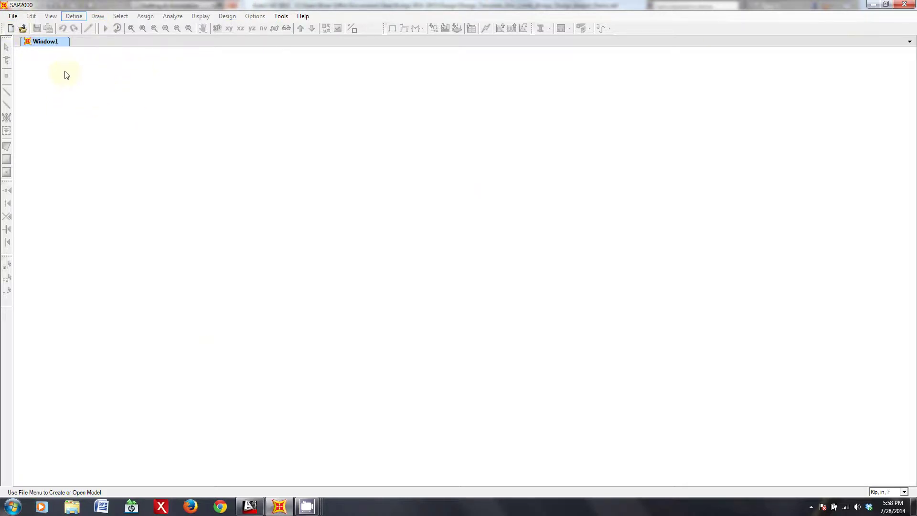
click(13, 17)
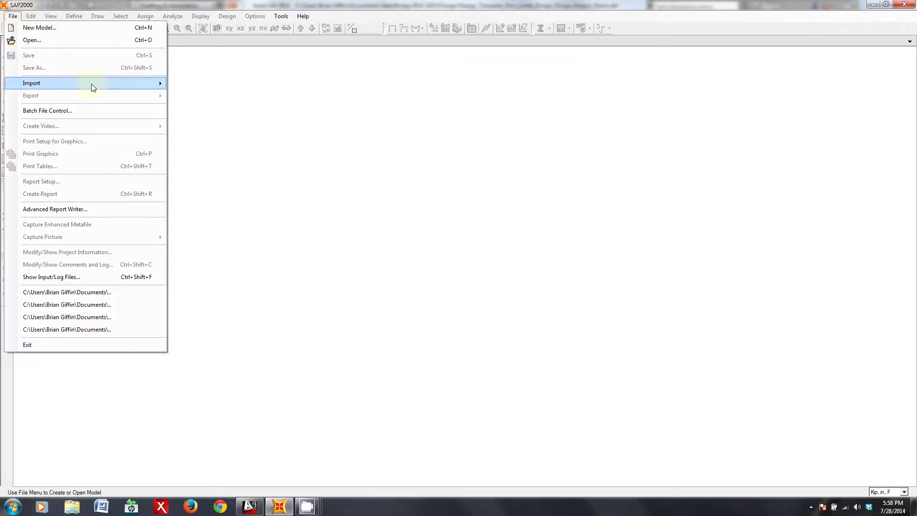
mouse_move(90, 85)
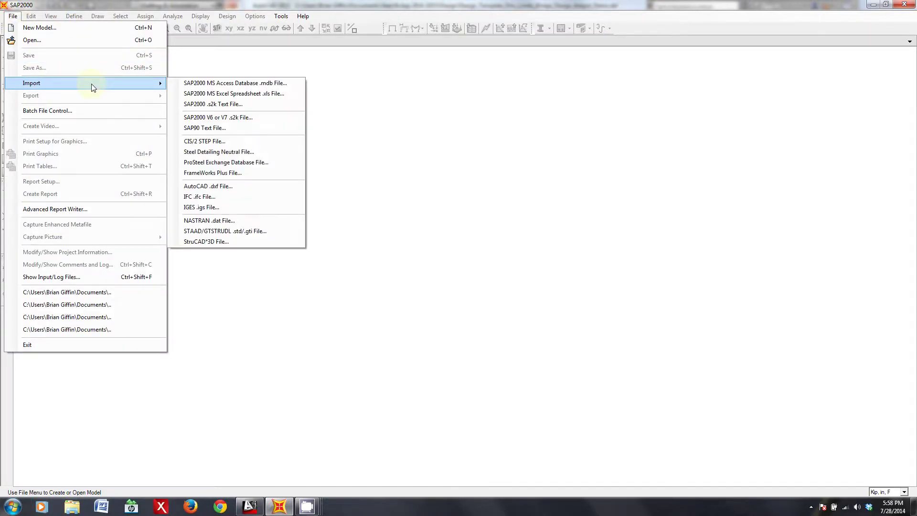
click(246, 187)
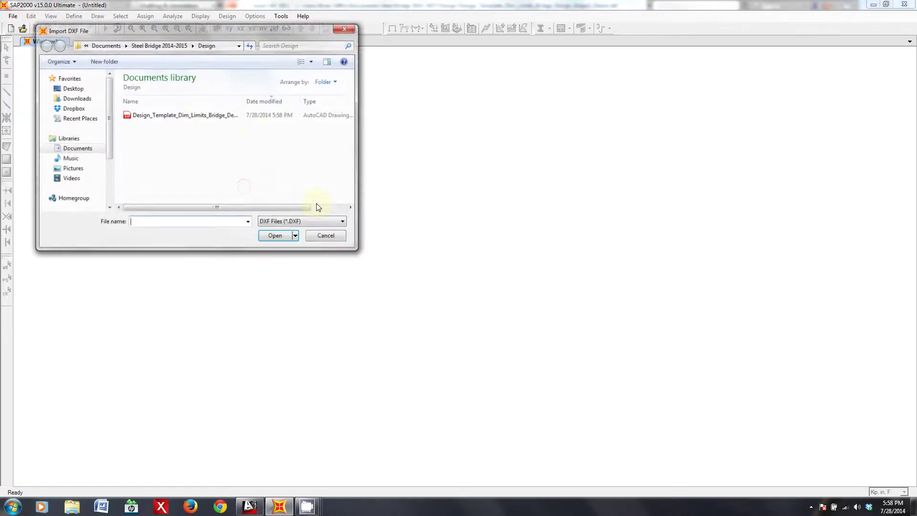
click(190, 117)
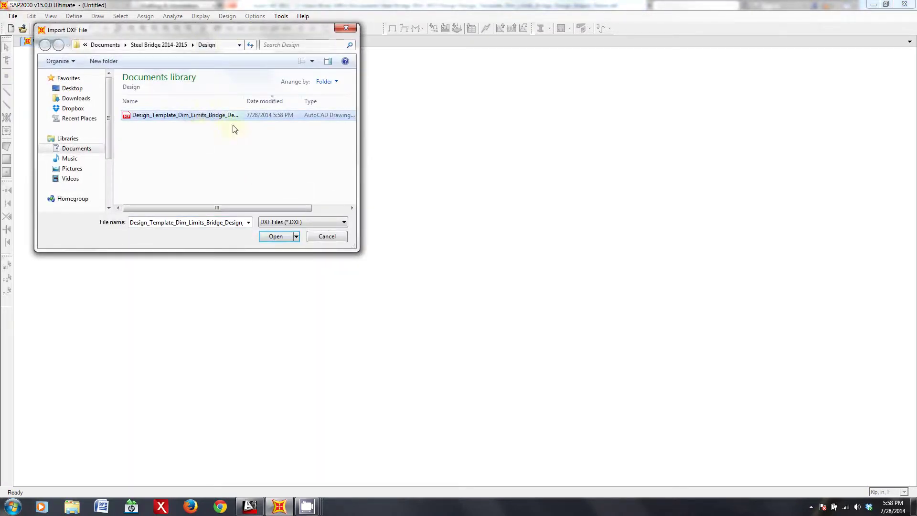
click(276, 235)
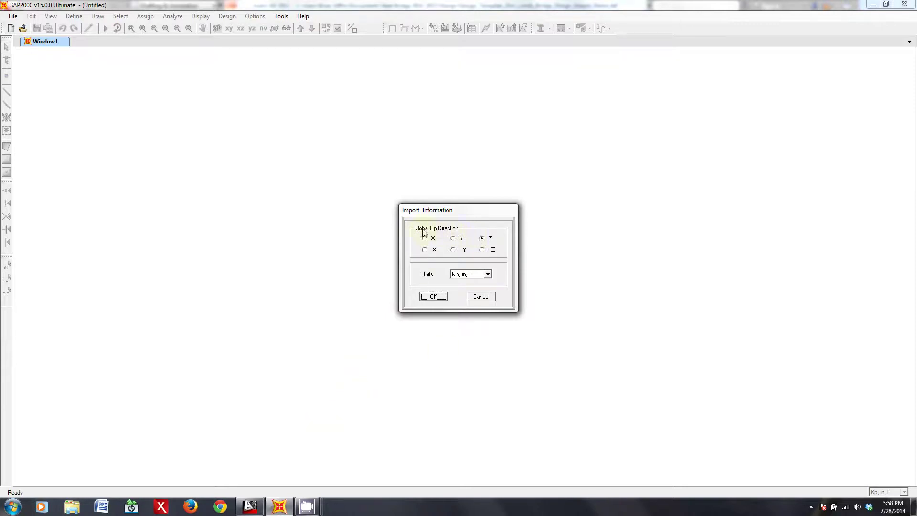
Switch to AutoCAD and examine the coordinate axes in the custom, right, top and front views to identify the bridge's upward axis
click(249, 506)
click(795, 216)
click(766, 217)
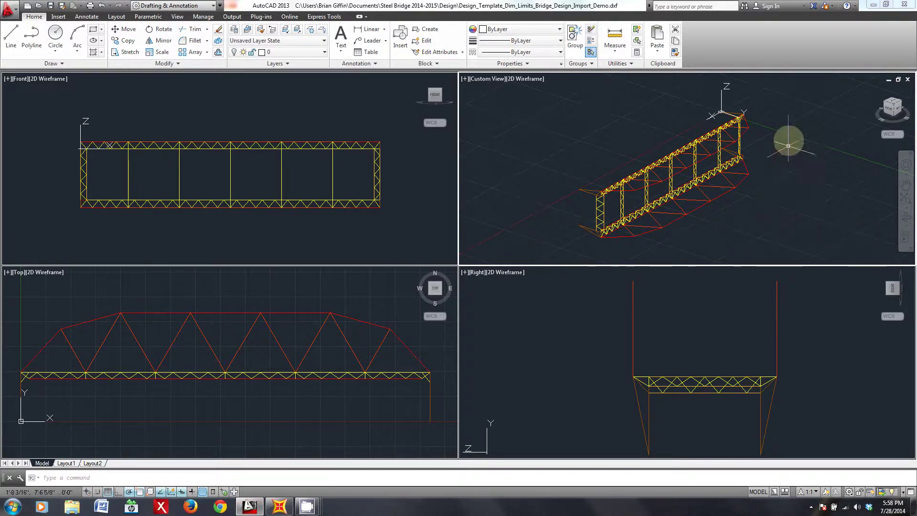
click(899, 135)
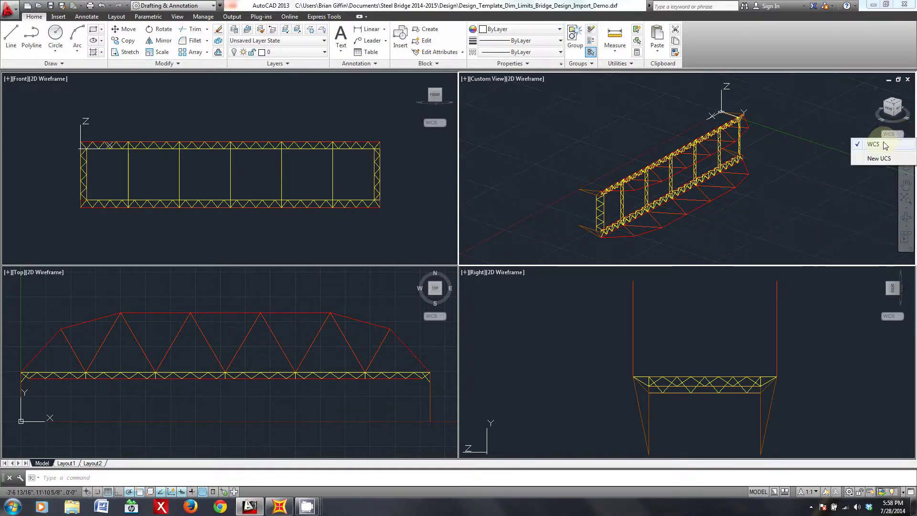
click(884, 168)
click(813, 144)
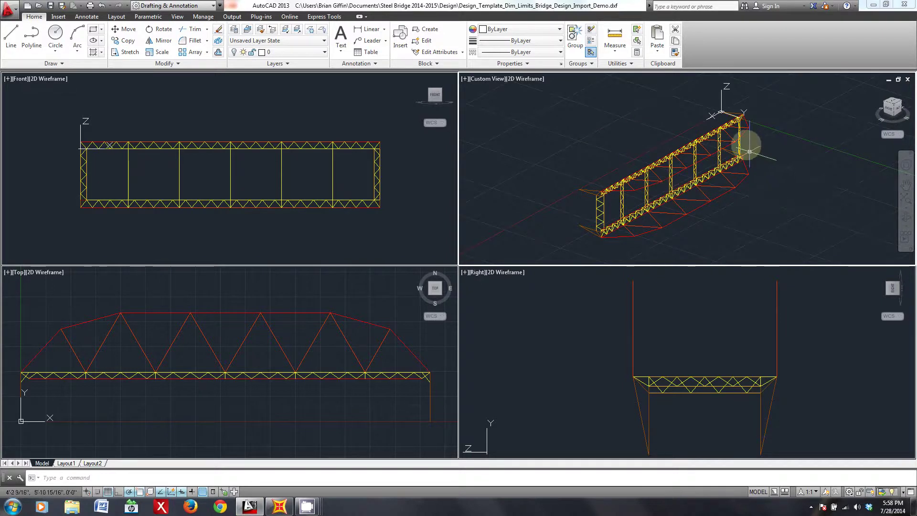
middle_drag(745, 119, 730, 139)
scroll(728, 138, up, 5)
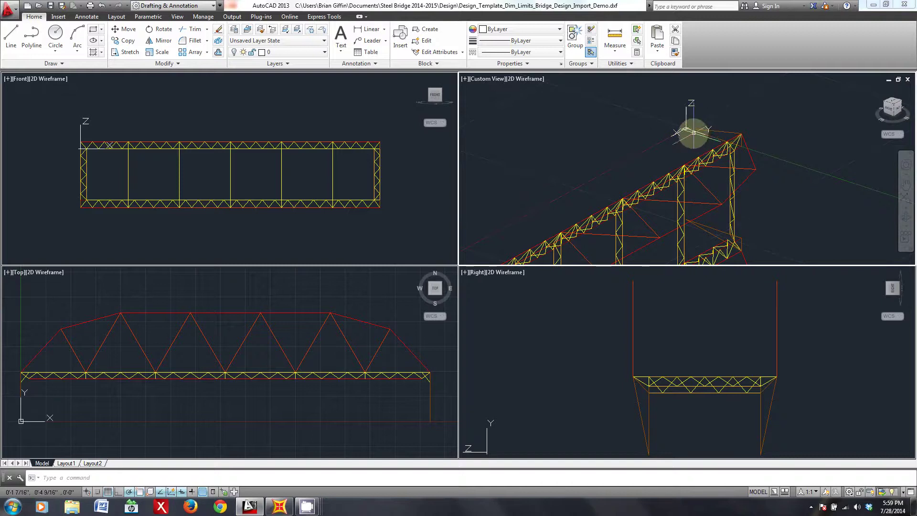
scroll(817, 210, down, 2)
shift+middle_drag(816, 210, 735, 177)
click(797, 382)
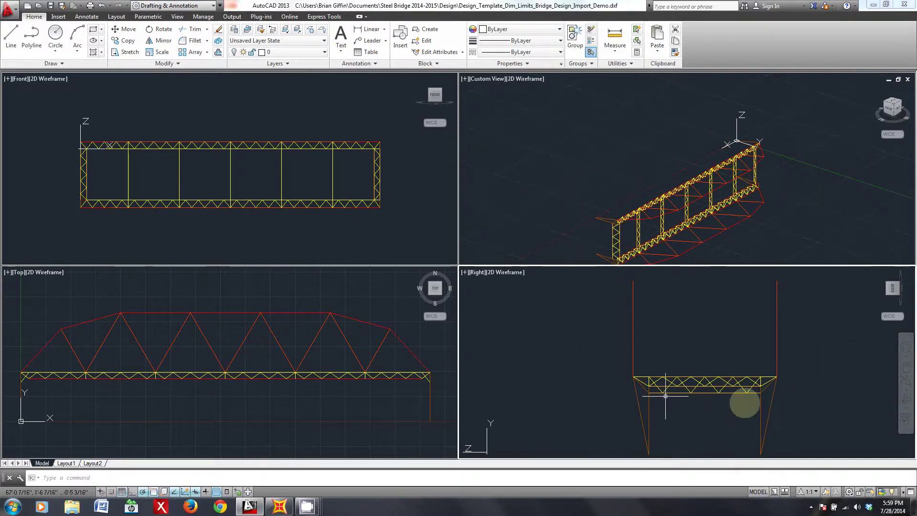
scroll(692, 397, down, 2)
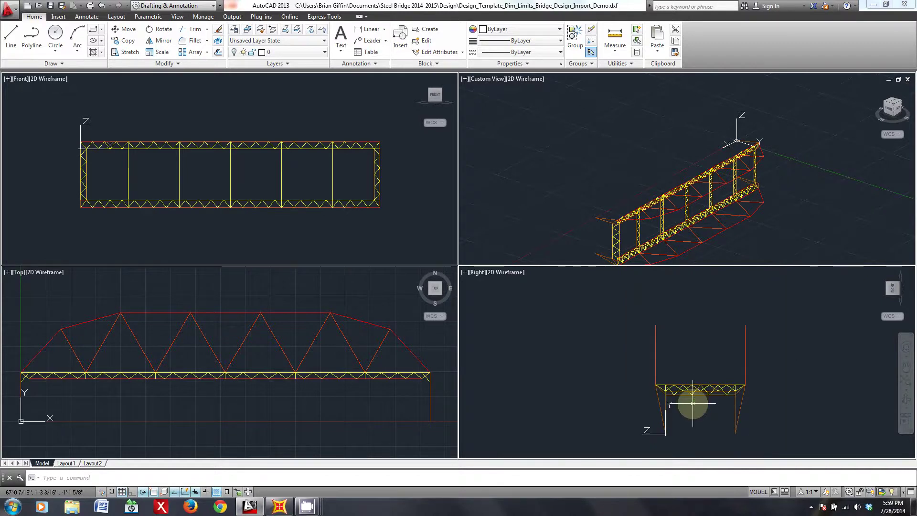
click(180, 385)
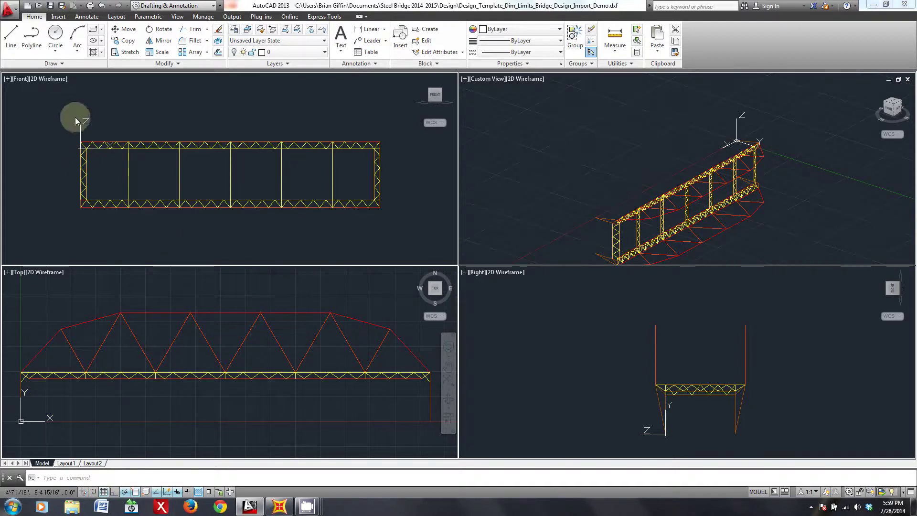
Return to SAP2000 and confirm the import information with Y as global up direction and Kip, in, F units
click(280, 506)
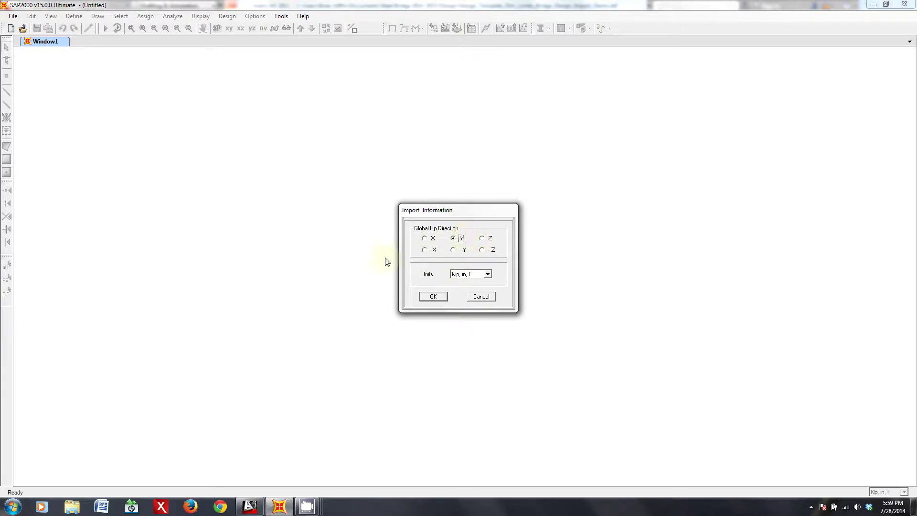
click(249, 505)
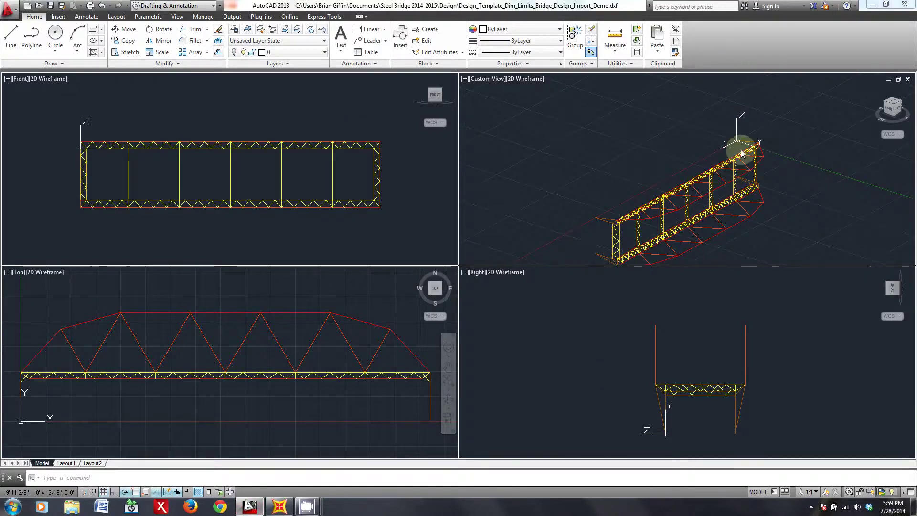
click(280, 507)
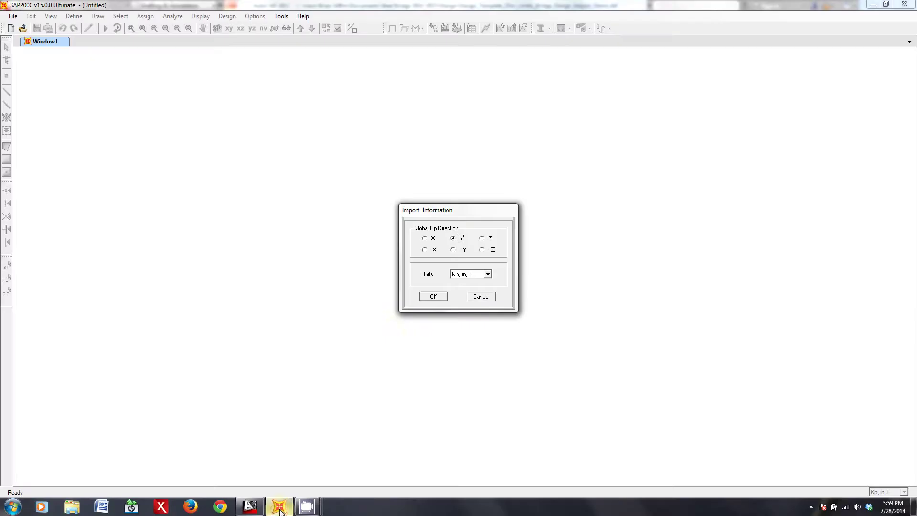
click(487, 275)
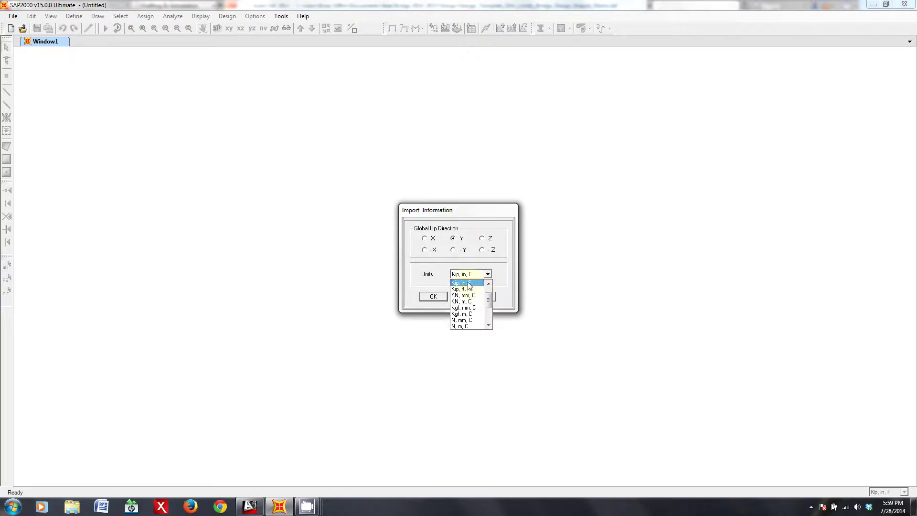
click(466, 284)
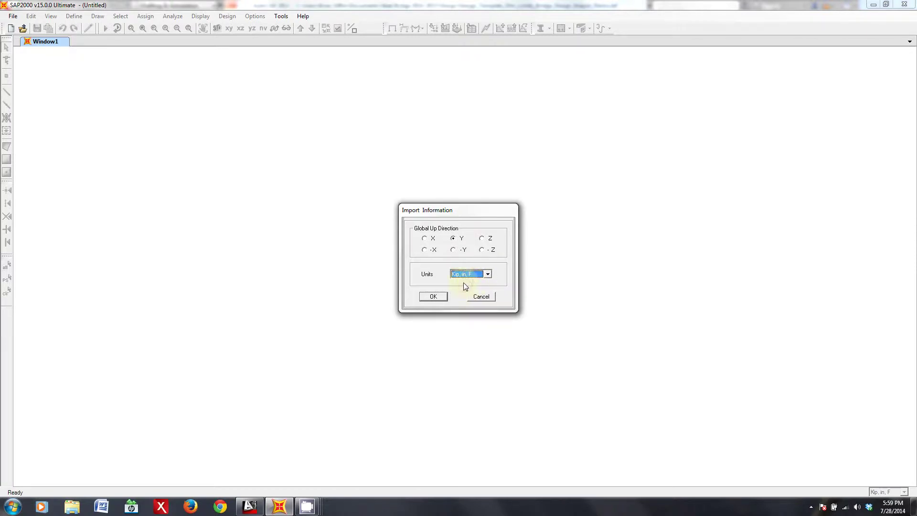
click(433, 296)
Assign the Legs layer to Frames in the DXF import, complete the import and view the frames in 3D
click(437, 172)
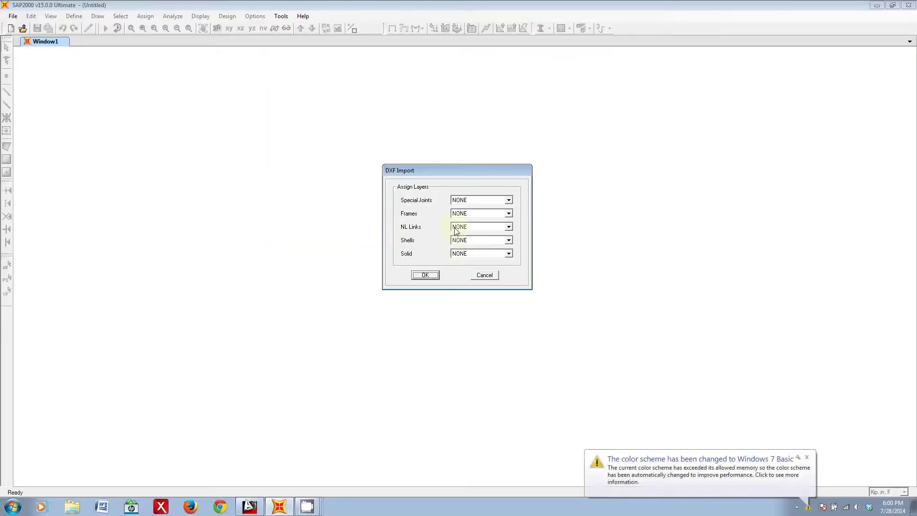
click(492, 215)
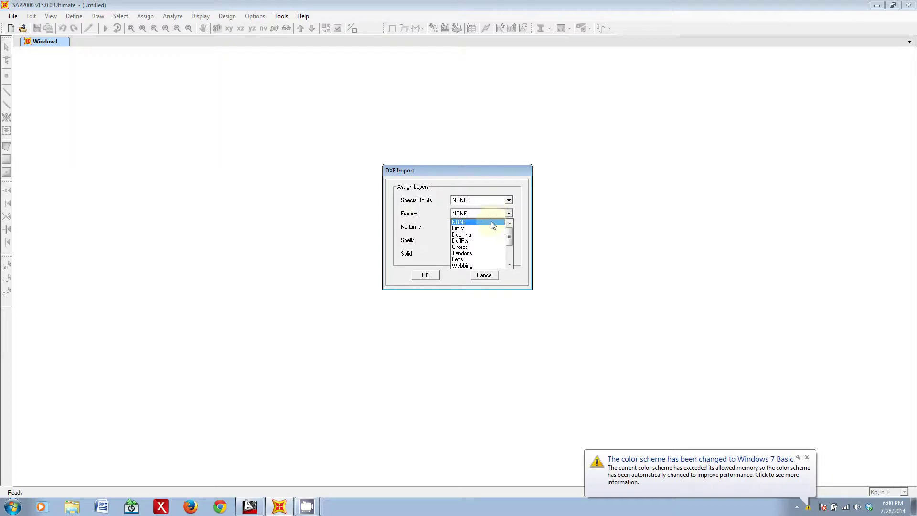
mouse_move(510, 236)
mouse_down()
mouse_move(510, 262)
mouse_move(509, 236)
mouse_up()
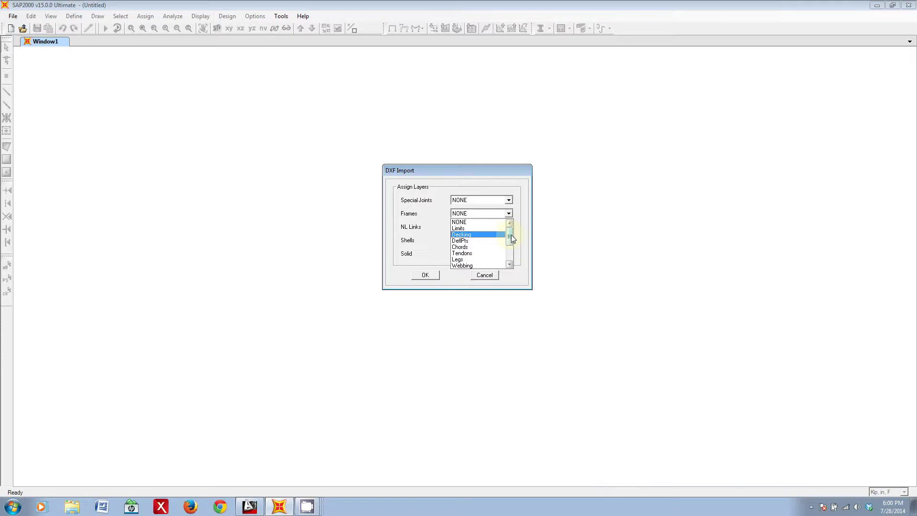
drag(510, 236, 512, 253)
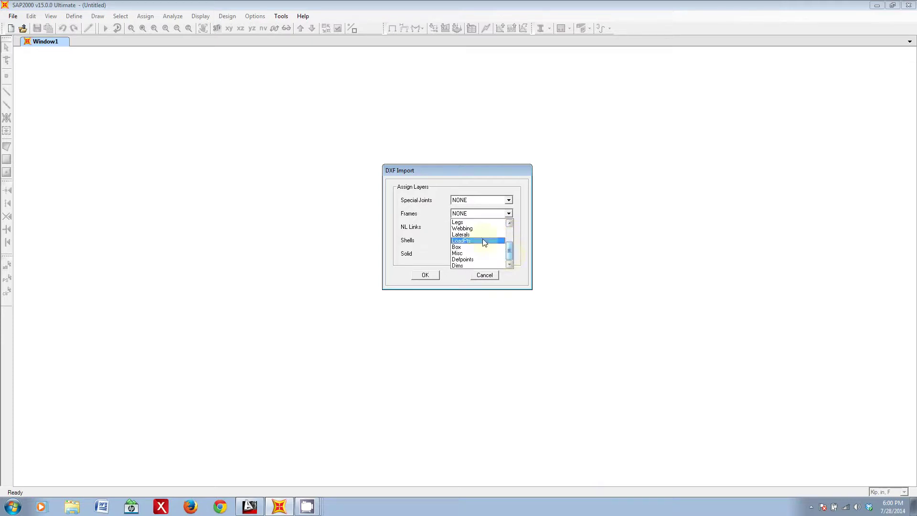
click(460, 222)
click(427, 276)
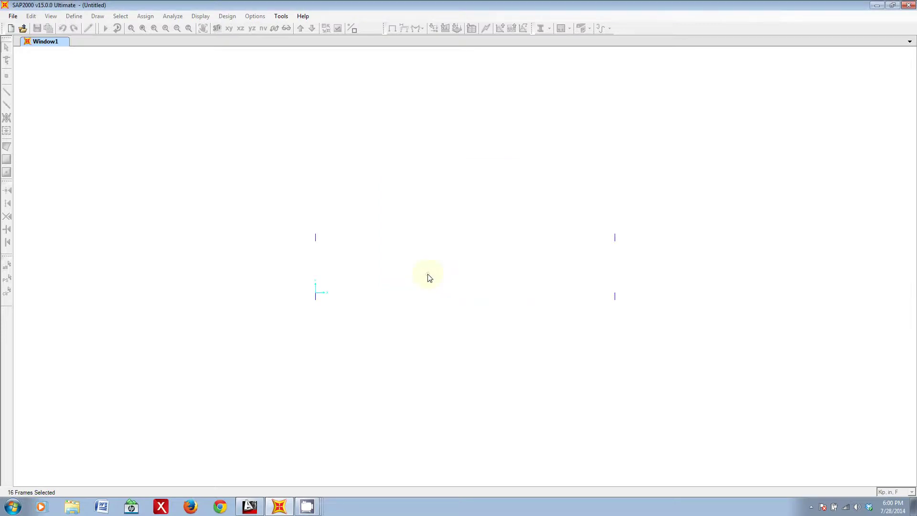
shift+middle_drag(442, 301, 606, 221)
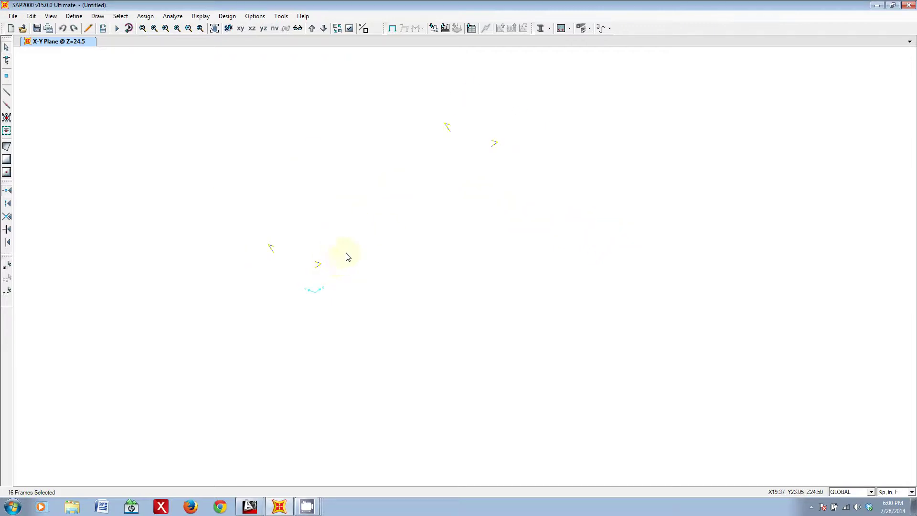
middle_drag(297, 147, 390, 249)
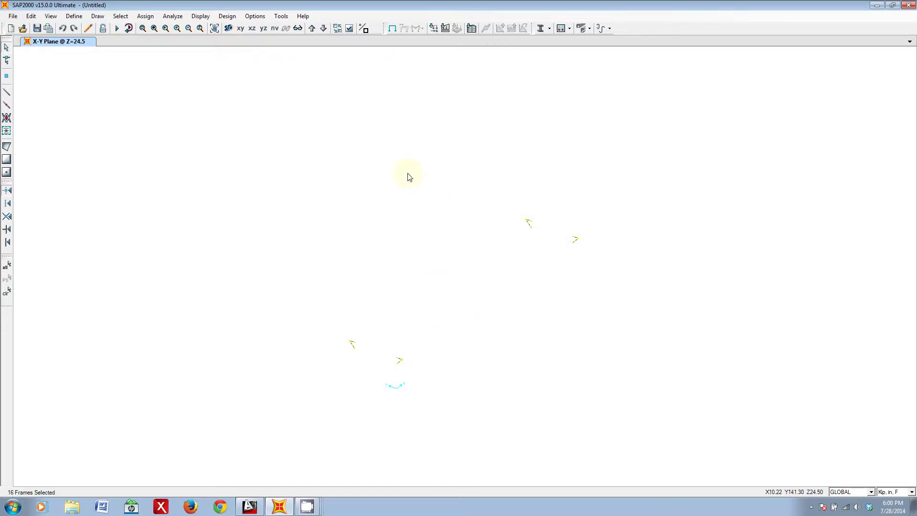
View the imported leg frames in 3D perspective and select the DXFIN group to check which frames it contains
click(298, 28)
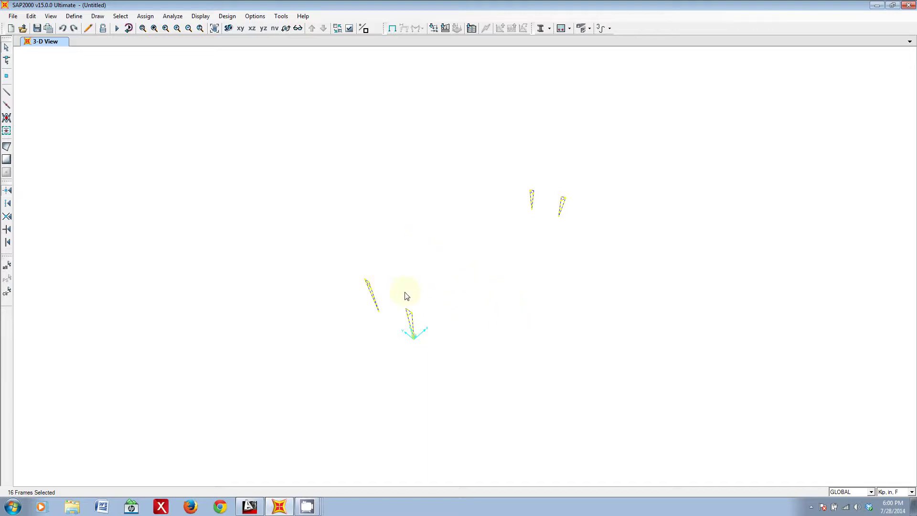
shift+middle_drag(452, 286, 425, 284)
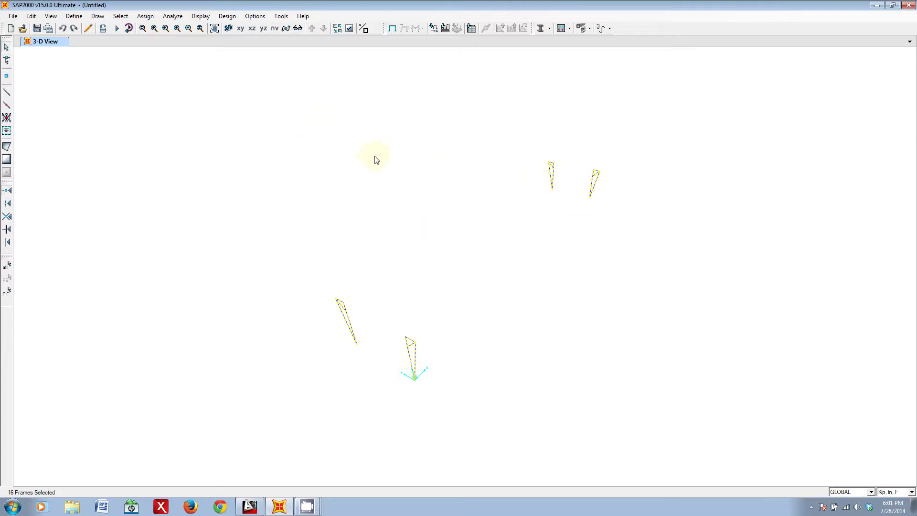
click(144, 16)
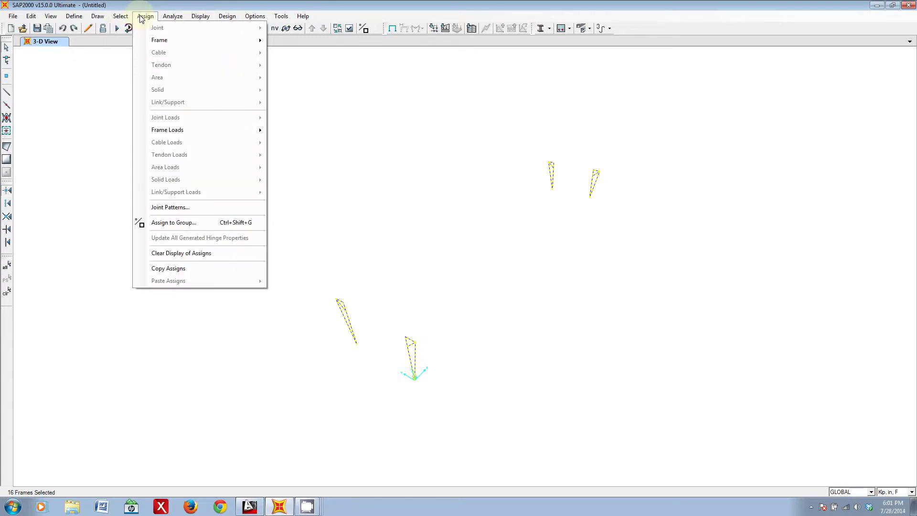
mouse_move(124, 20)
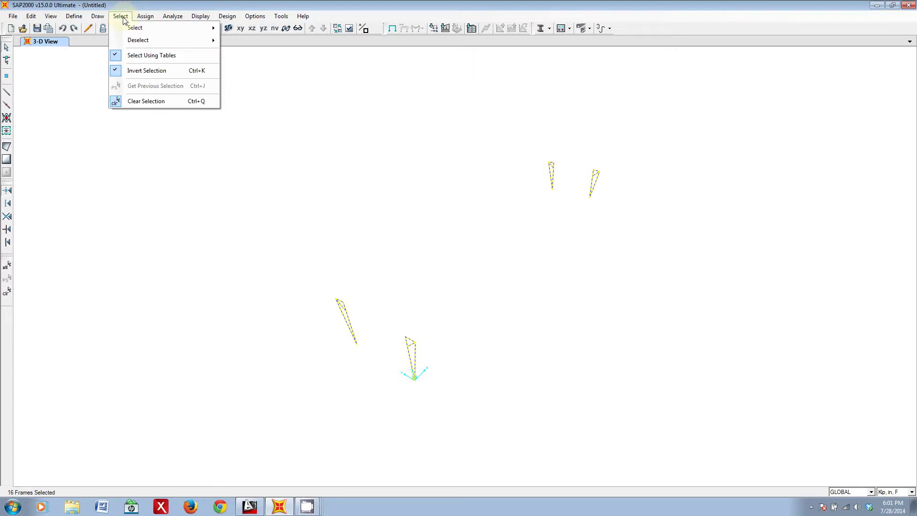
mouse_move(160, 29)
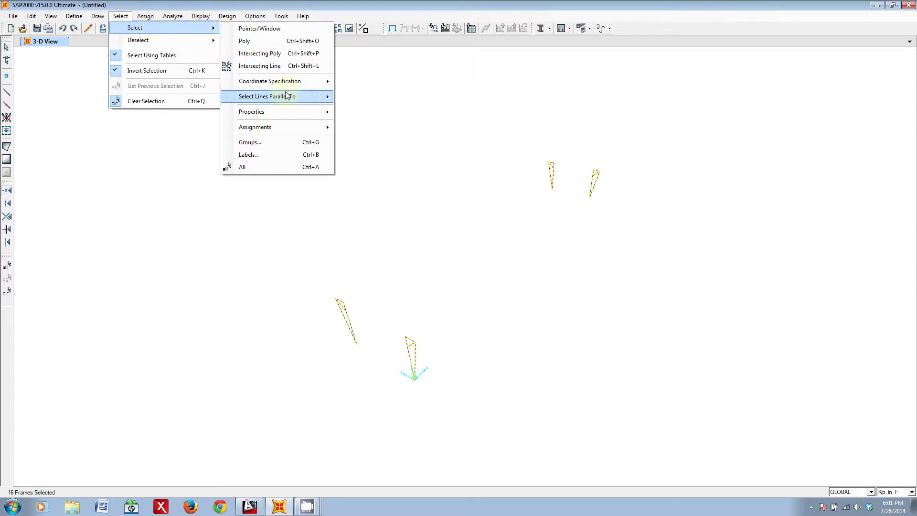
click(296, 144)
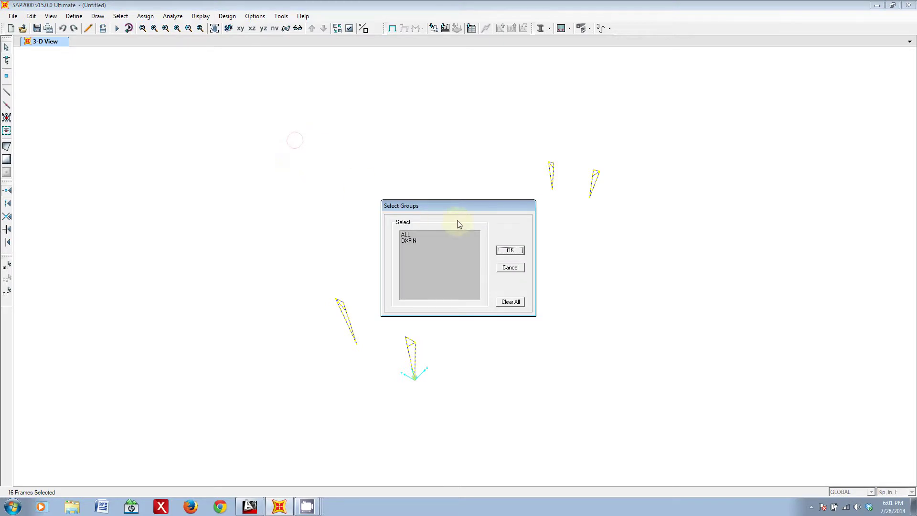
drag(454, 205, 648, 245)
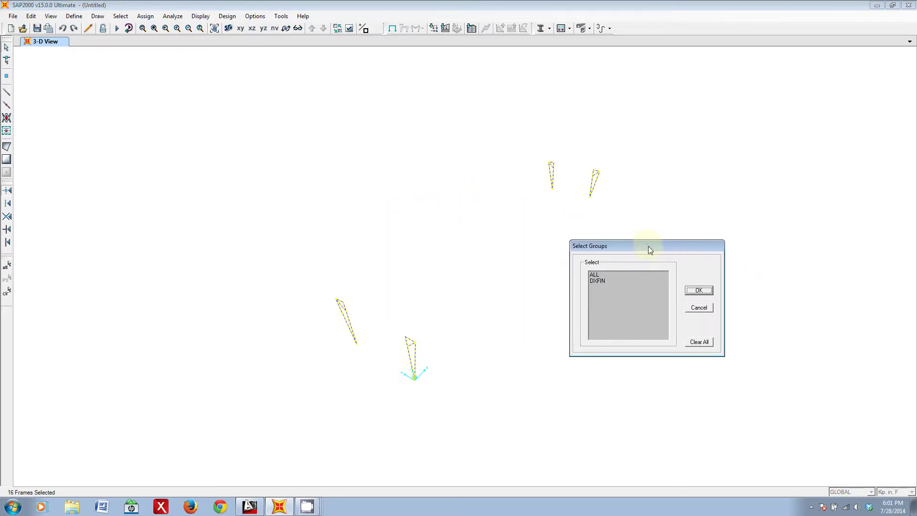
click(601, 275)
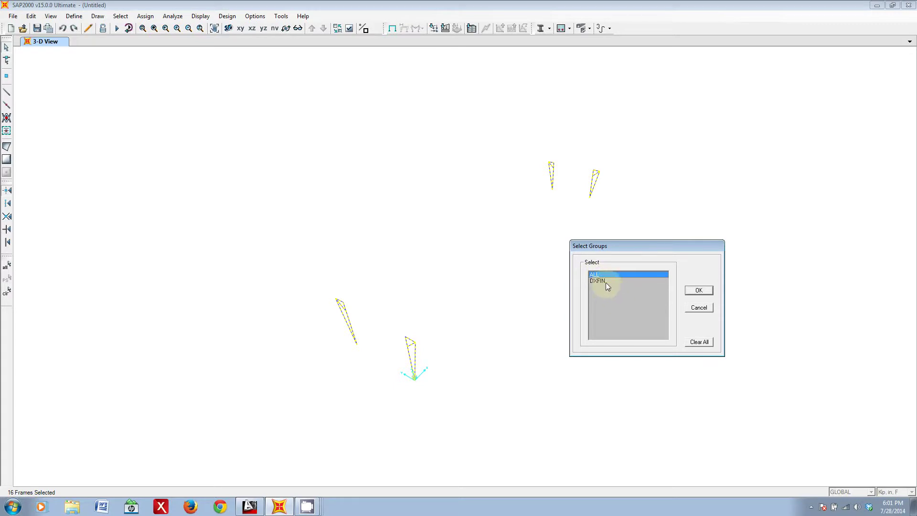
click(605, 281)
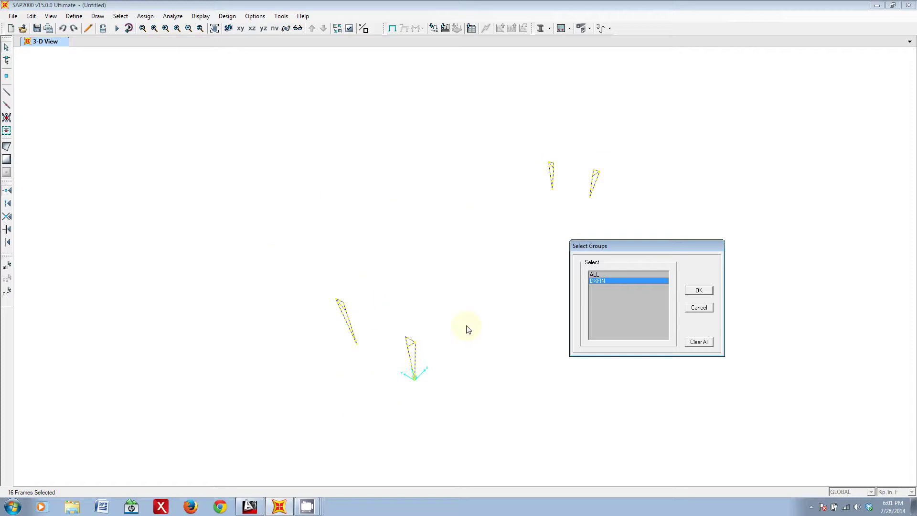
click(698, 290)
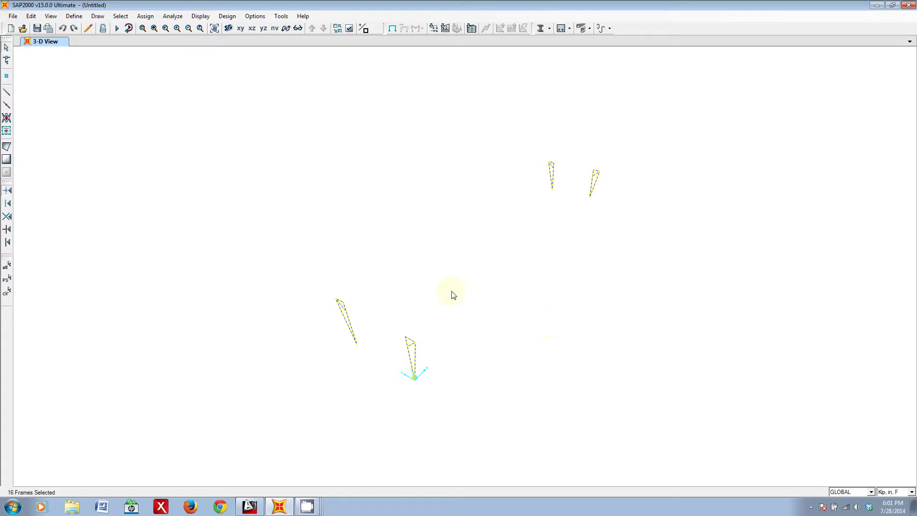
Clear the selection, reselect the DXFIN group to check its members, and deselect it again
click(513, 255)
click(120, 16)
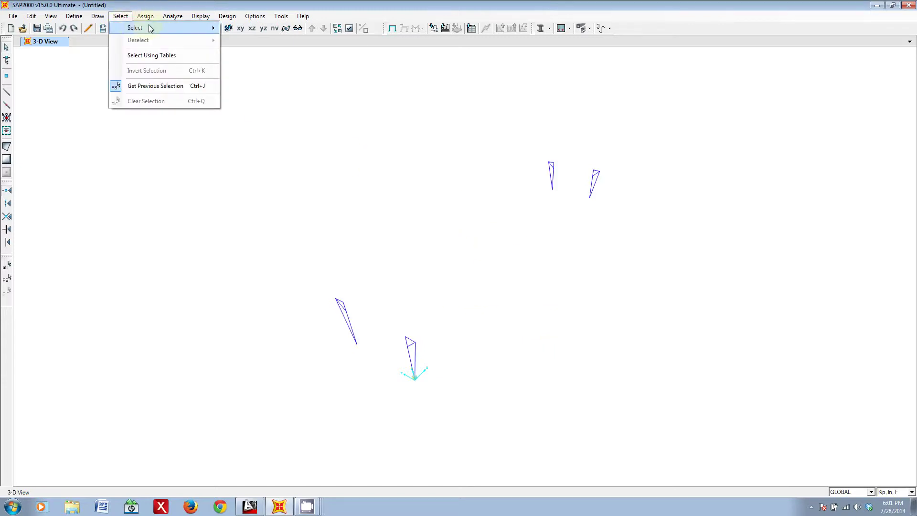
mouse_move(150, 29)
click(285, 146)
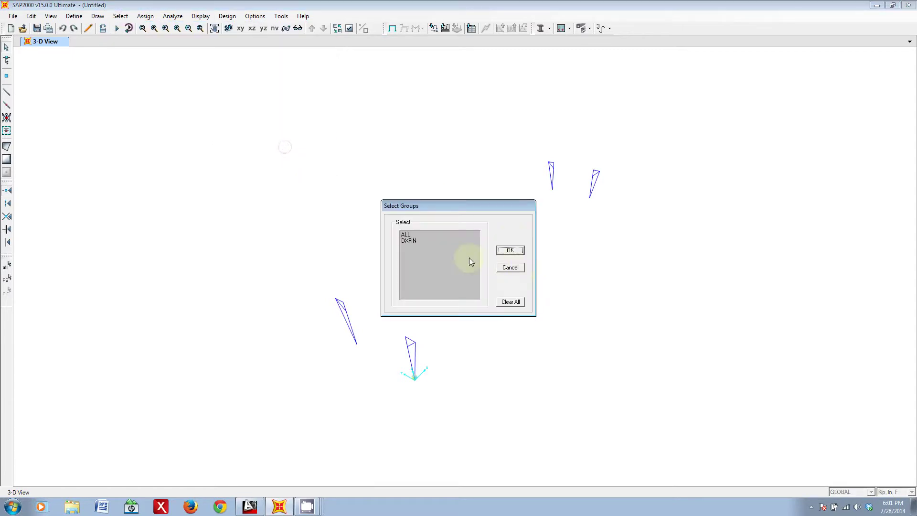
click(416, 240)
click(514, 251)
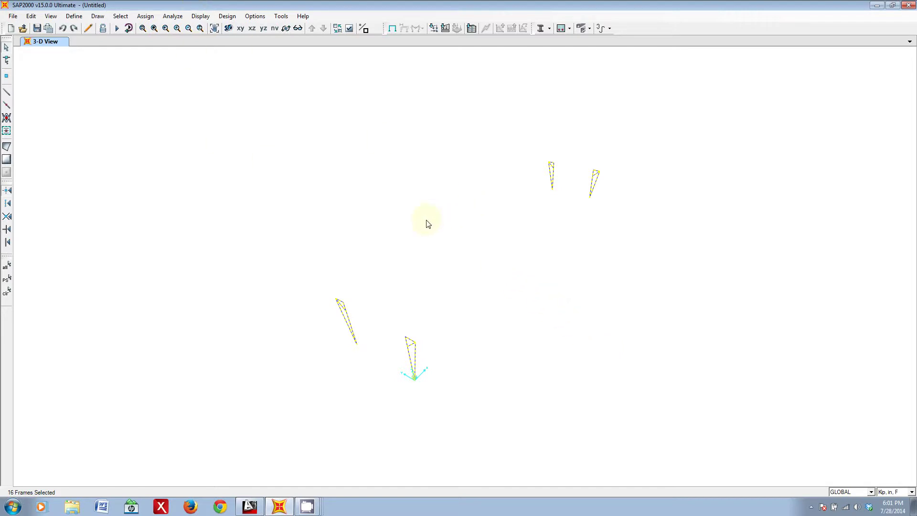
click(87, 28)
click(320, 151)
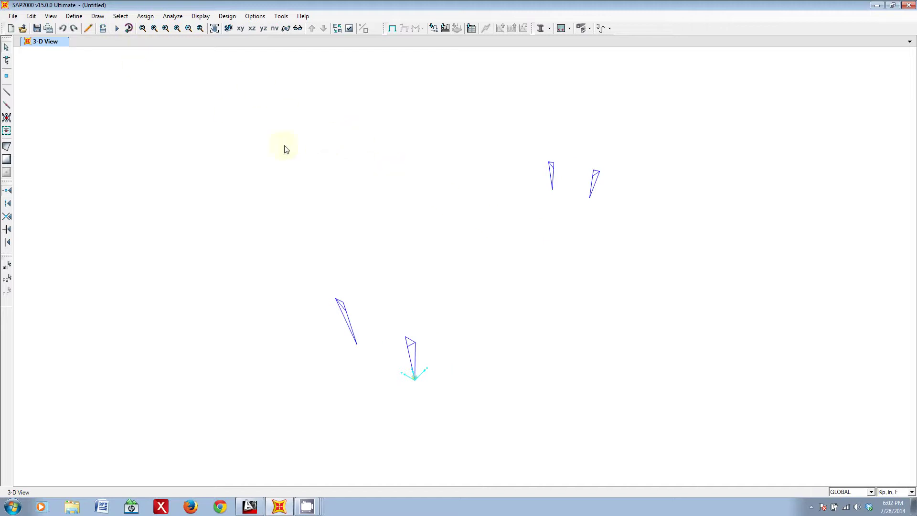
Rename the DXFIN group as Legs in the group definitions
click(146, 17)
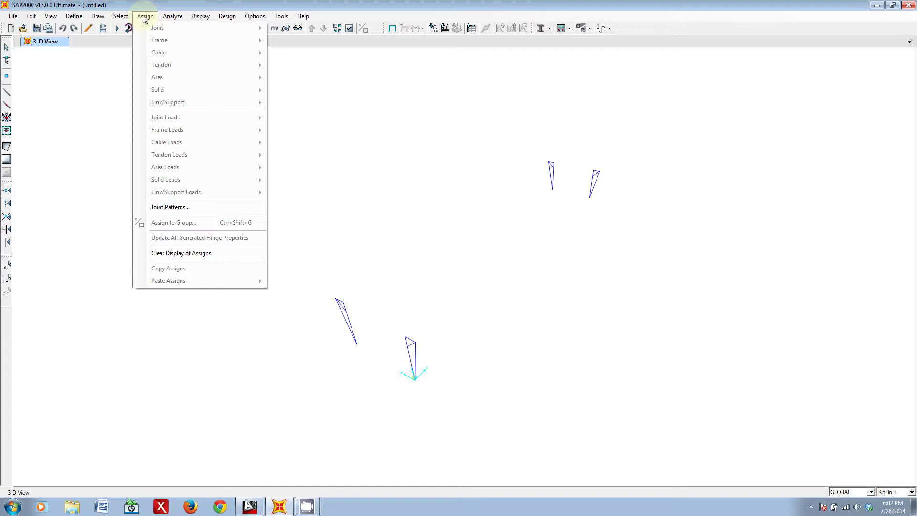
mouse_move(79, 18)
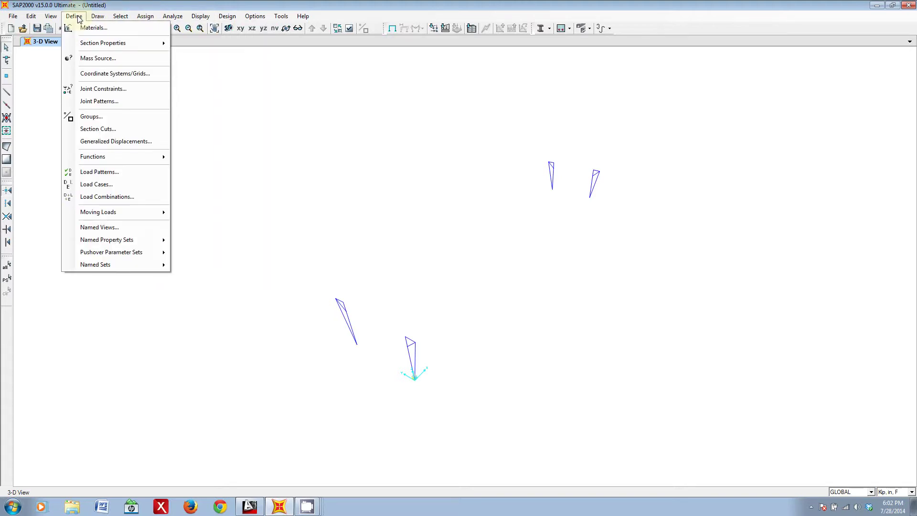
click(104, 120)
drag(419, 187, 569, 250)
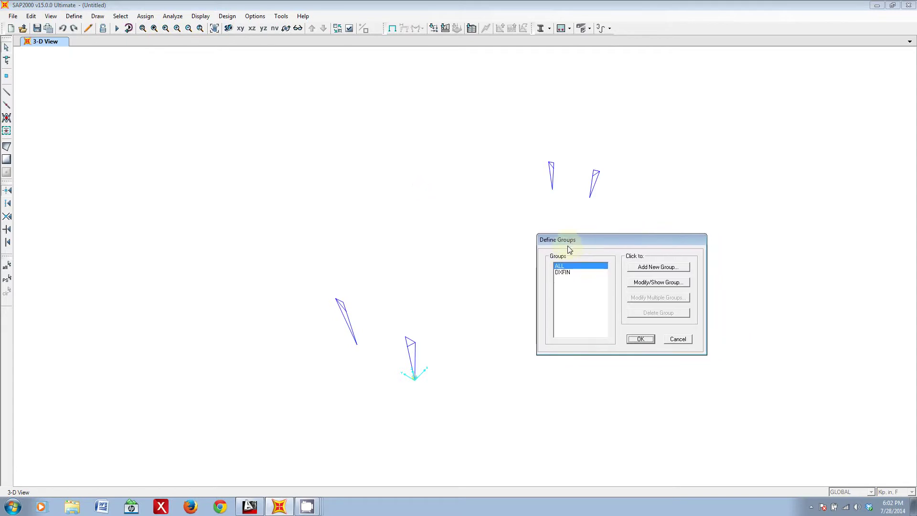
click(566, 272)
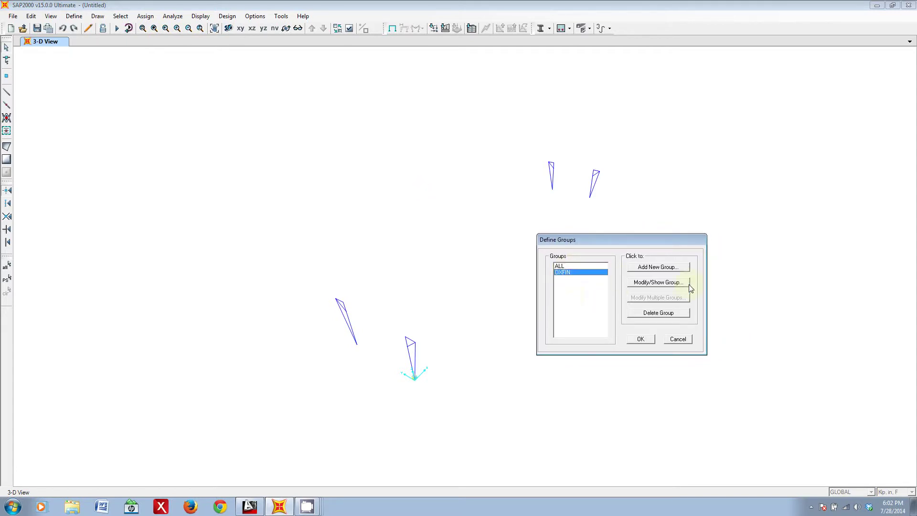
click(658, 282)
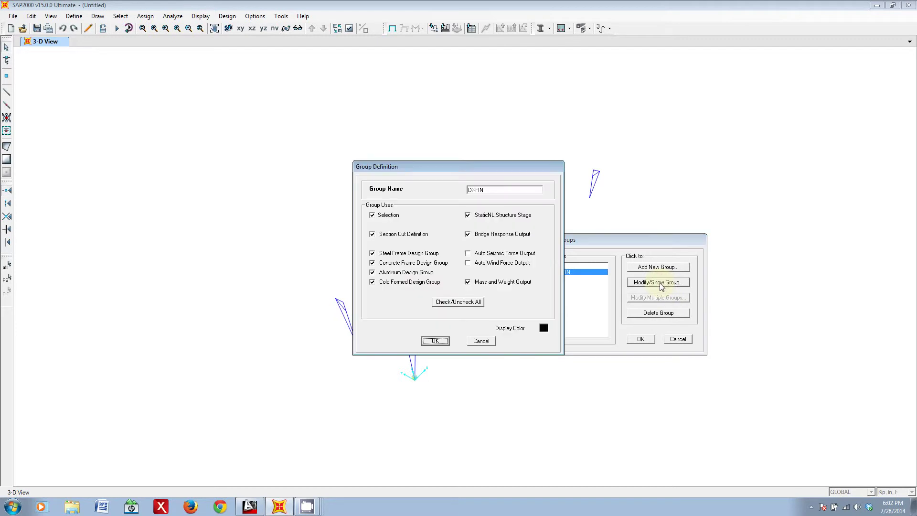
double_click(494, 190)
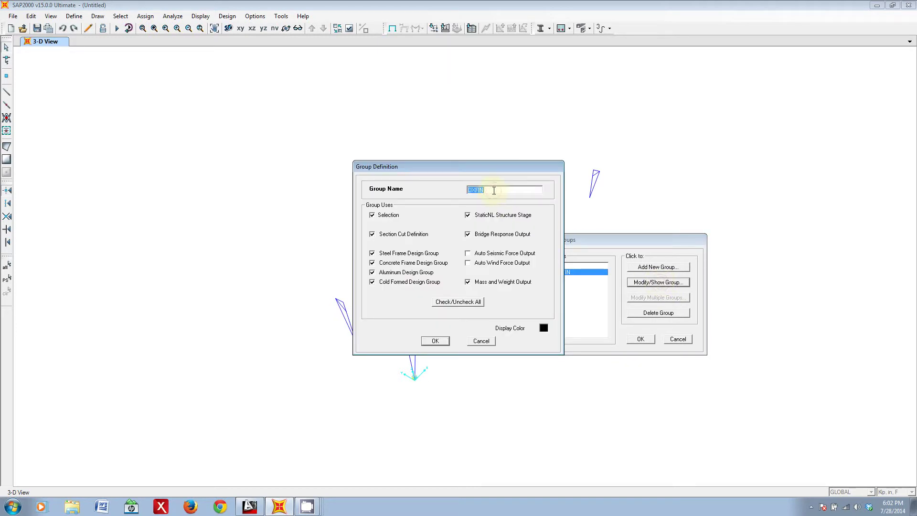
text(Le)
click(443, 342)
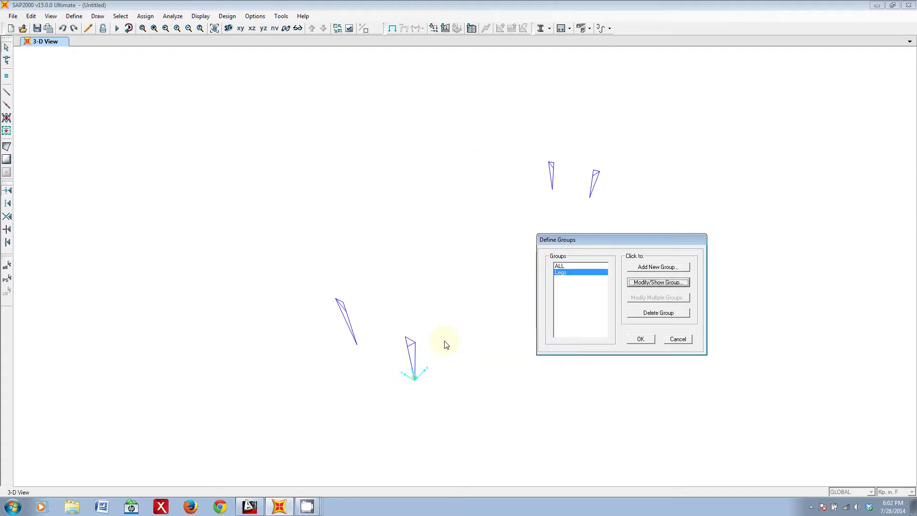
click(638, 340)
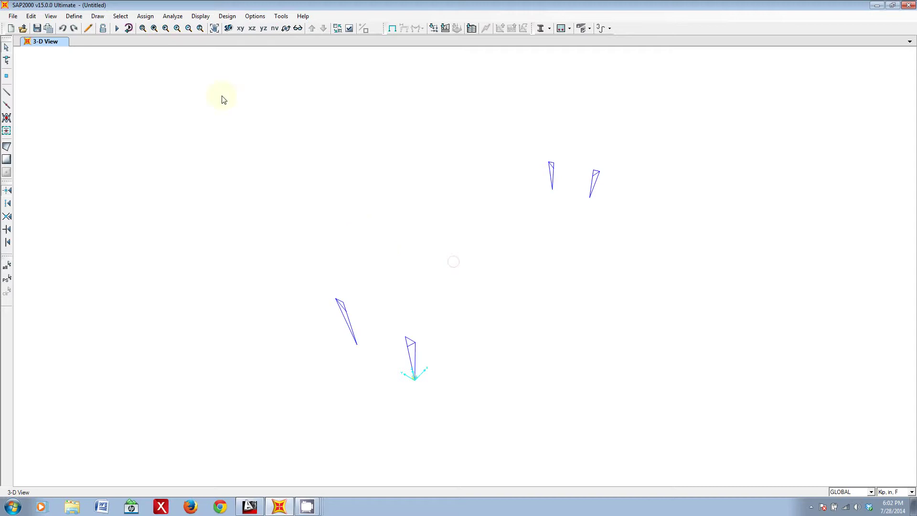
Select the frames of the Legs group to check the renamed group, and clear the selection
click(120, 16)
mouse_move(147, 31)
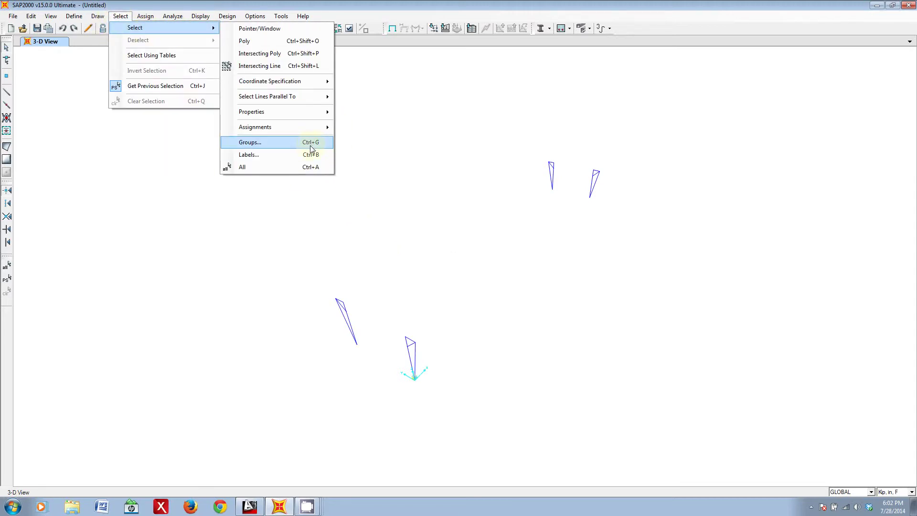
key(Escape)
key(Escape)
click(122, 15)
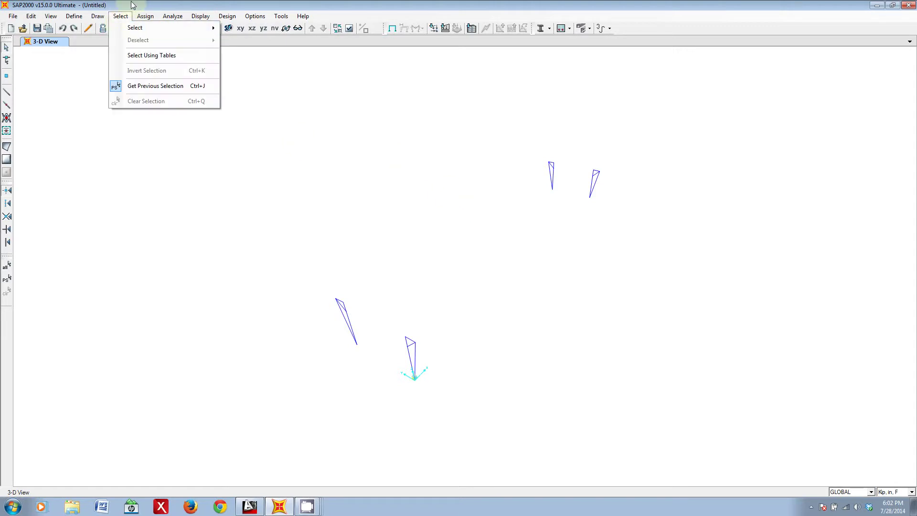
key(Escape)
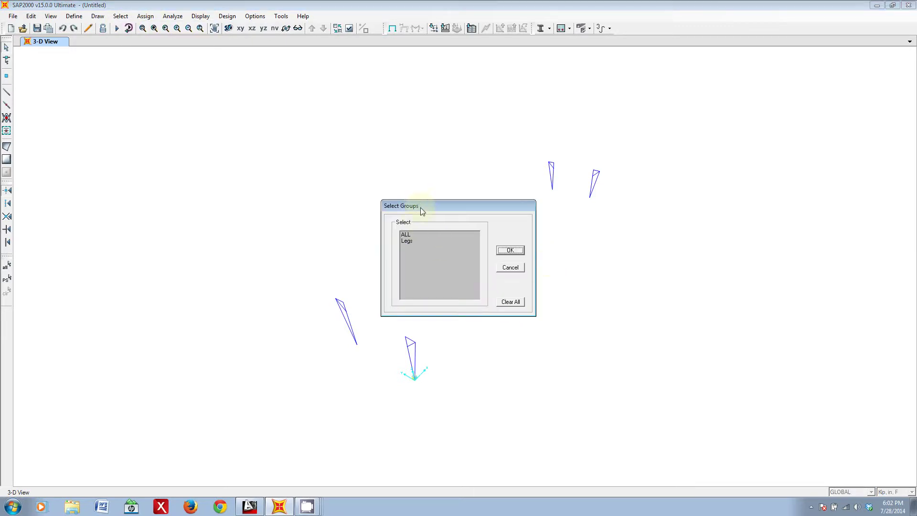
drag(420, 207, 601, 258)
click(582, 291)
click(678, 300)
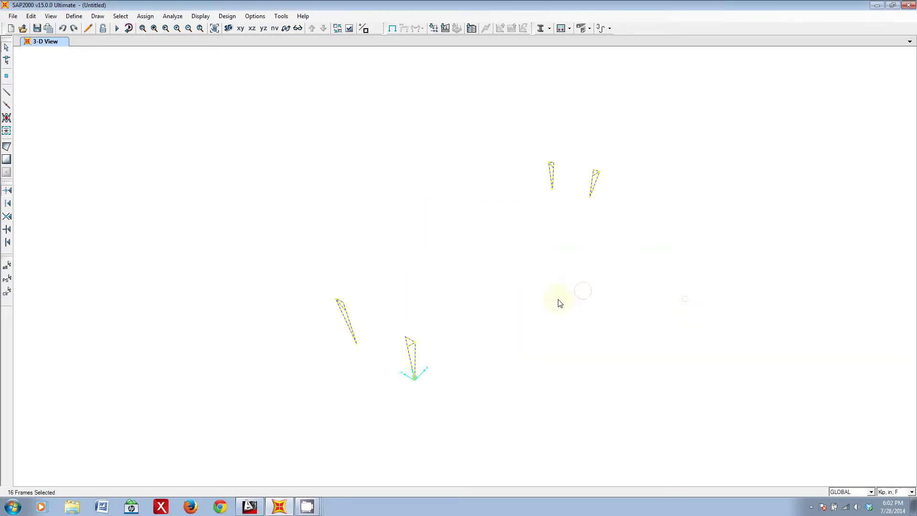
key(ctrl+q)
Start another AutoCAD .dxf import of the bridge design file from the Design folder, with Y as global up direction and Kip, in, F units
click(12, 16)
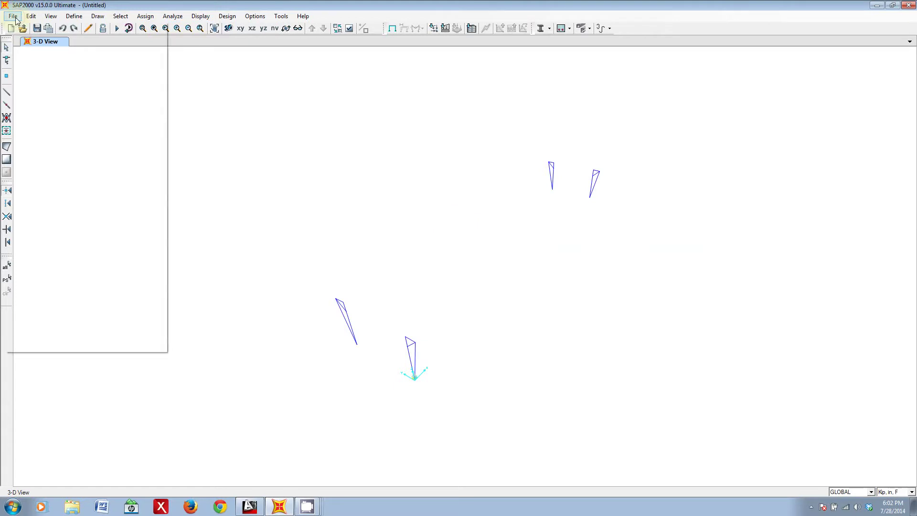
mouse_move(76, 86)
click(234, 187)
click(198, 116)
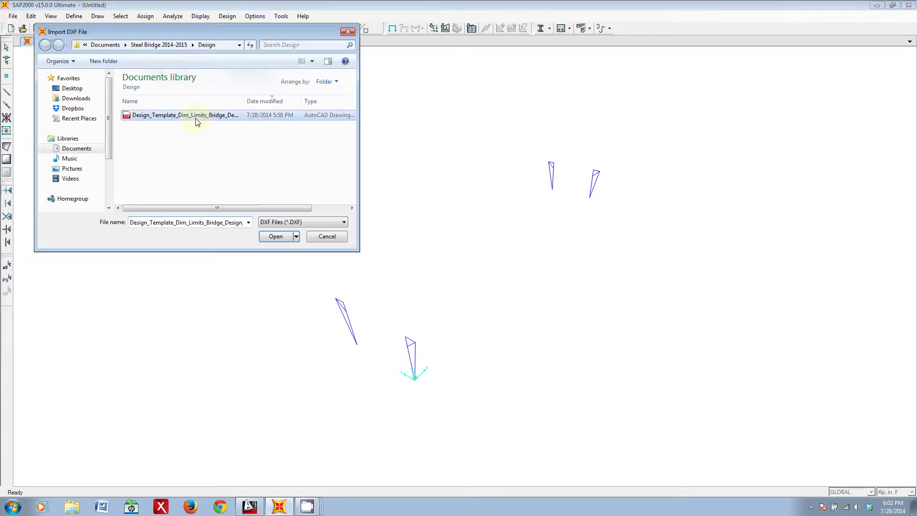
click(271, 237)
click(457, 238)
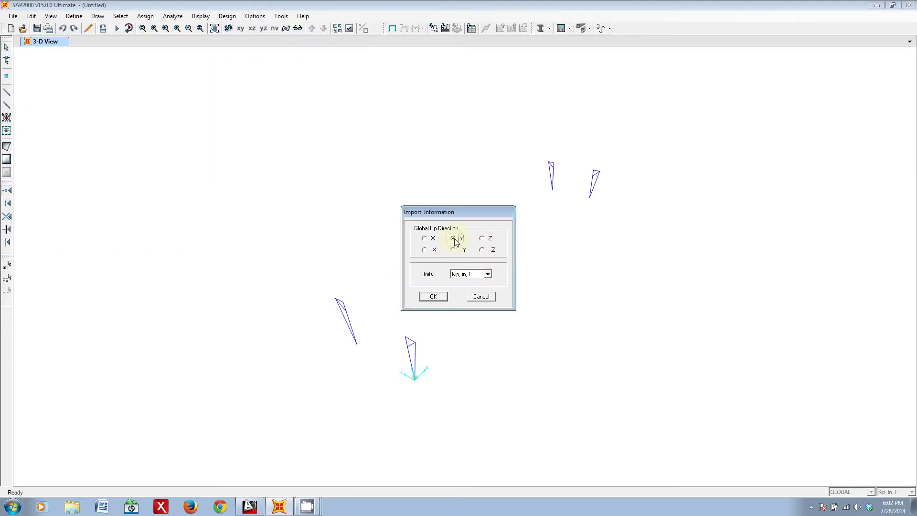
click(433, 296)
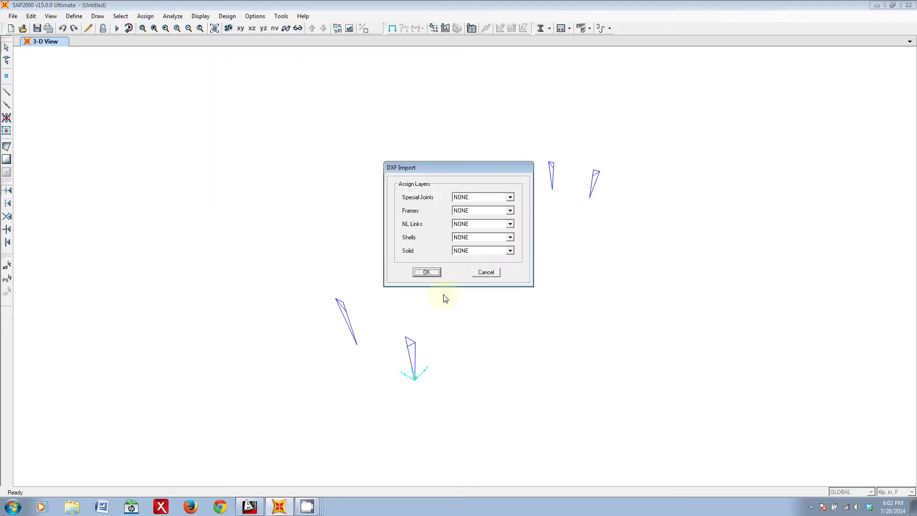
Assign the Webbing layer to Frames in the DXF import and complete the import
click(487, 210)
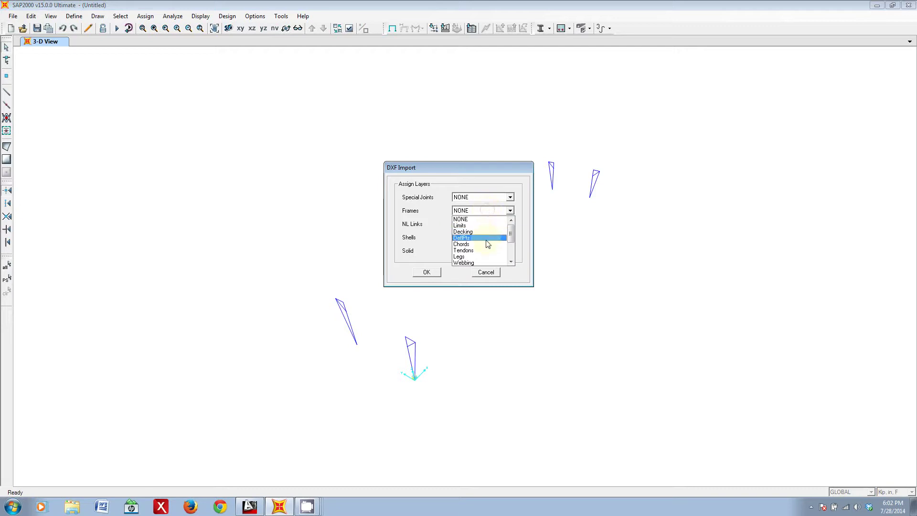
scroll(486, 256, down, 1)
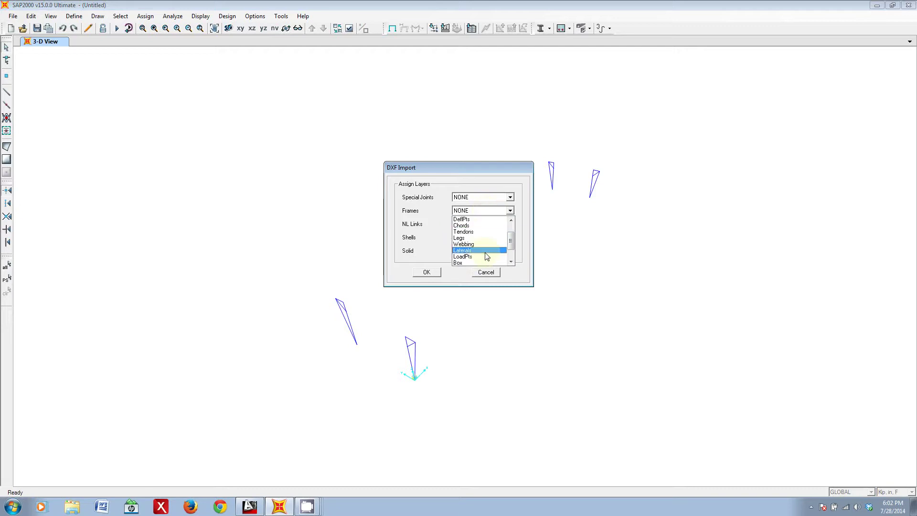
scroll(486, 256, down, 1)
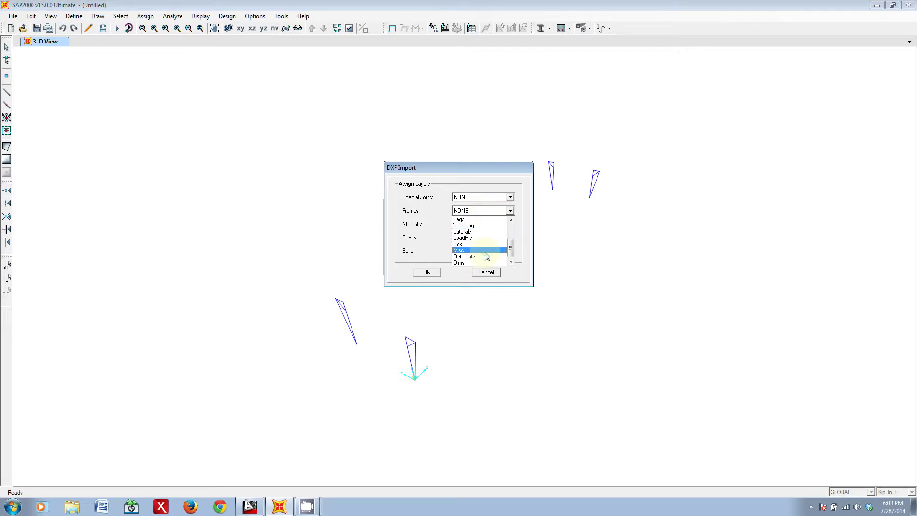
click(488, 232)
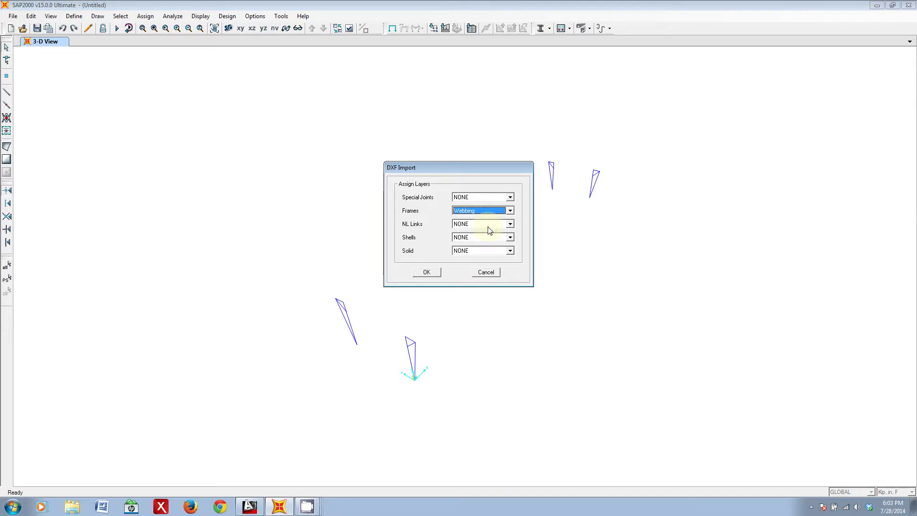
click(433, 271)
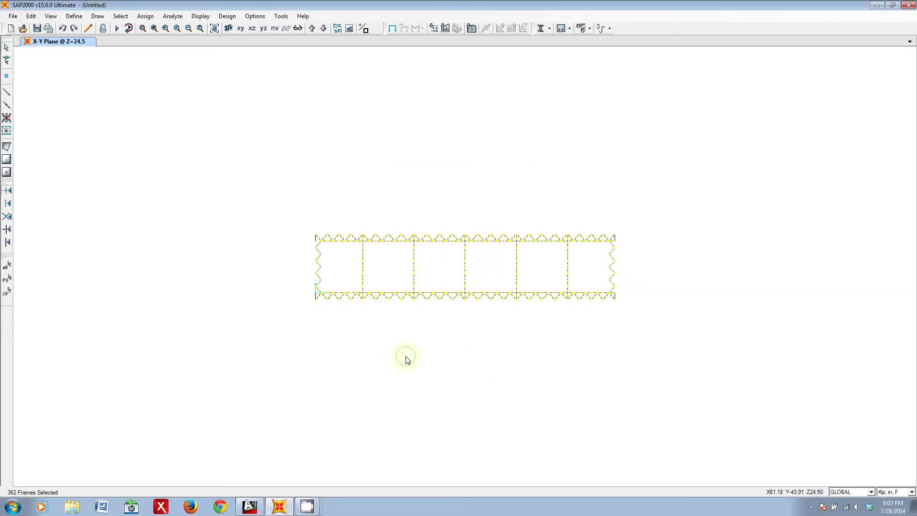
Change the plan view of the bridge into a tilted 3-D perspective view showing the webbing and legs
shift+middle_drag(406, 358, 521, 300)
middle_drag(356, 188, 358, 241)
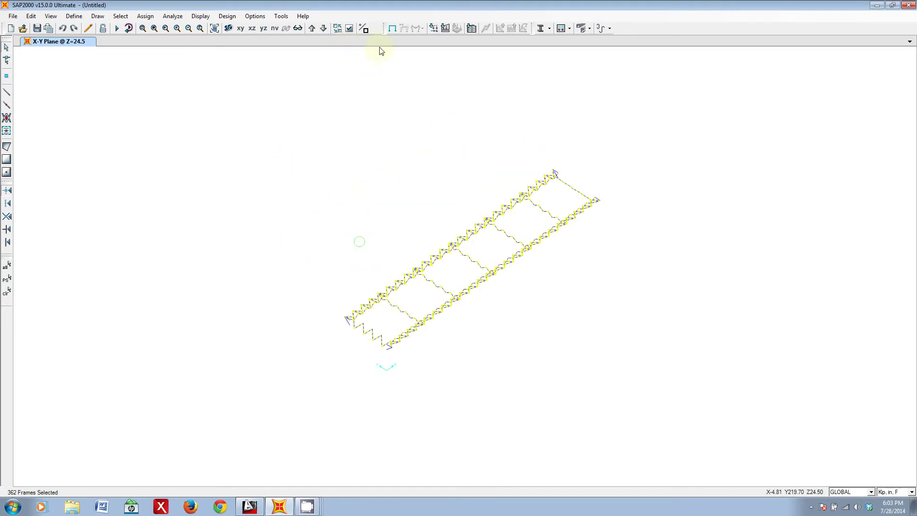
click(298, 30)
shift+middle_drag(517, 306, 536, 315)
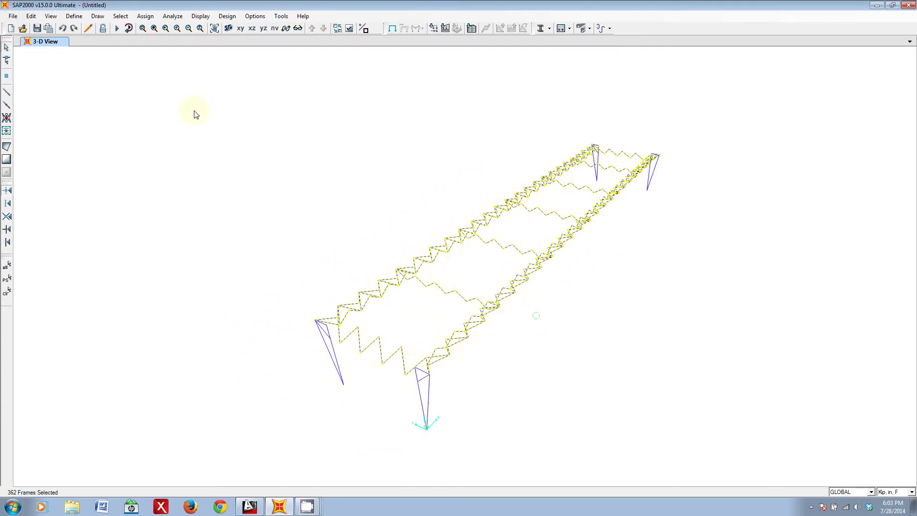
Rename the DXFIN group as Webbing in the group definitions and accept the group assignment with Replace Group
click(74, 15)
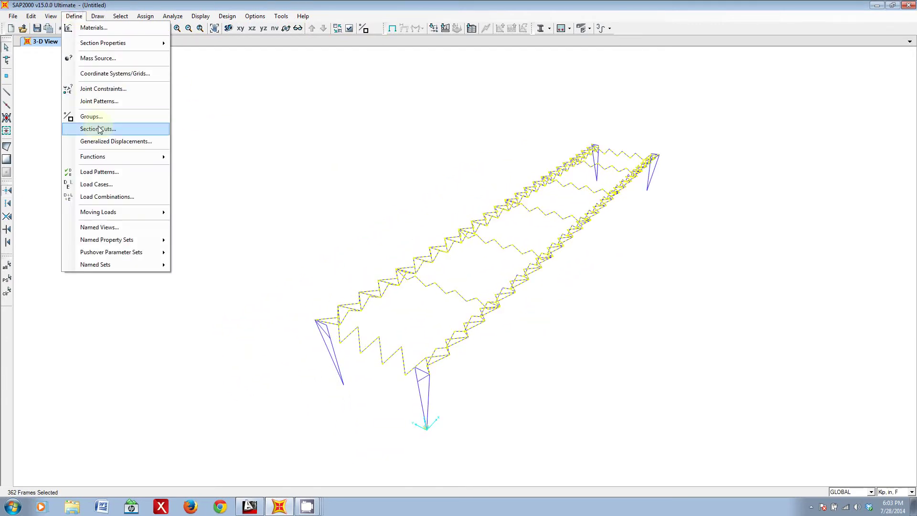
click(97, 16)
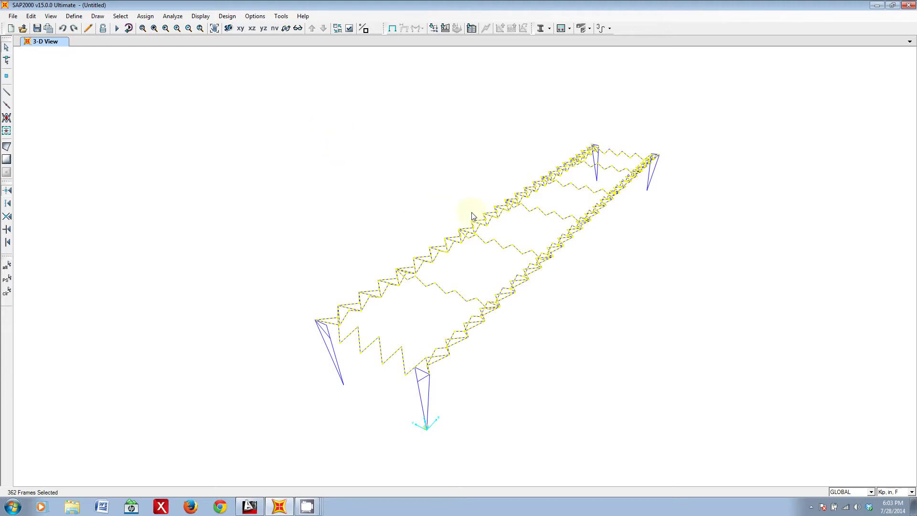
key(ctrl+shift+g)
drag(431, 180, 681, 252)
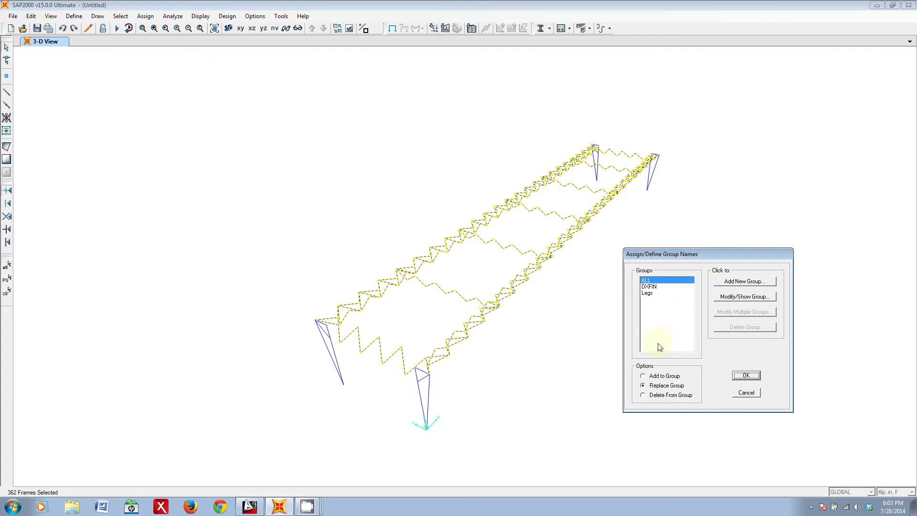
click(657, 286)
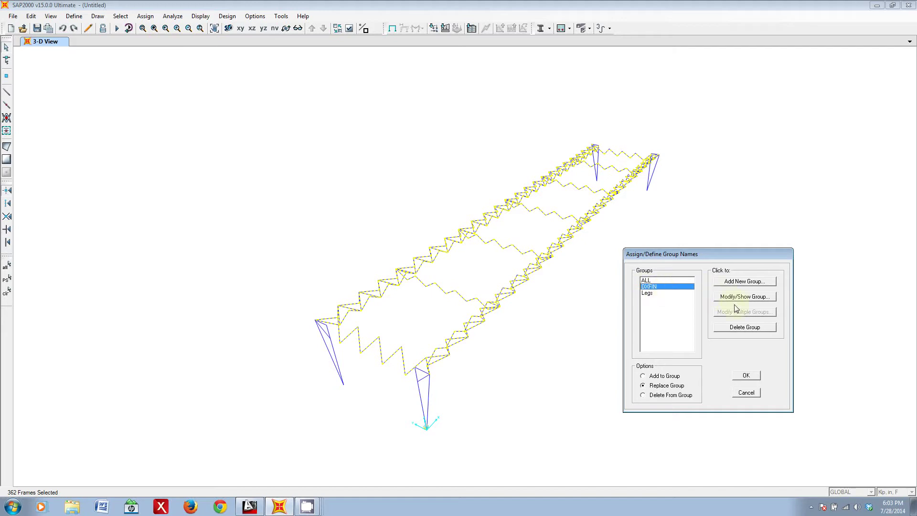
click(745, 297)
double_click(491, 191)
text(Webbing)
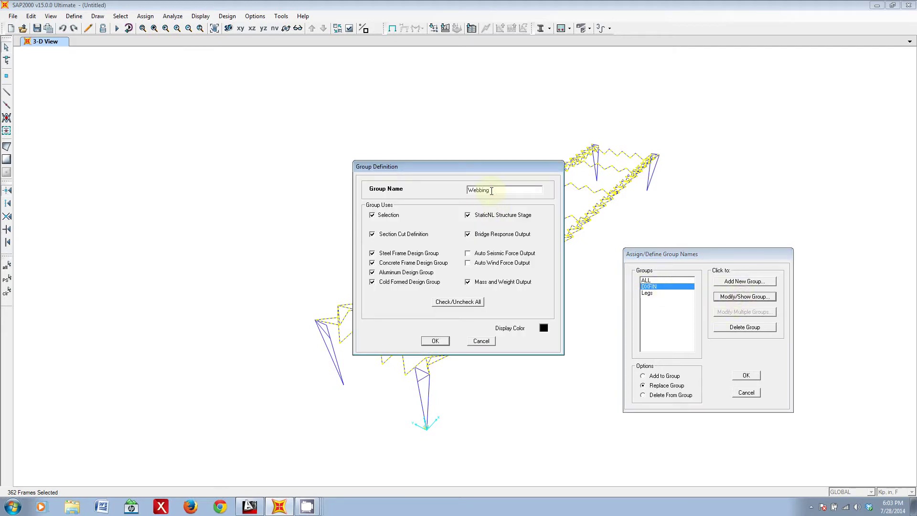
click(435, 341)
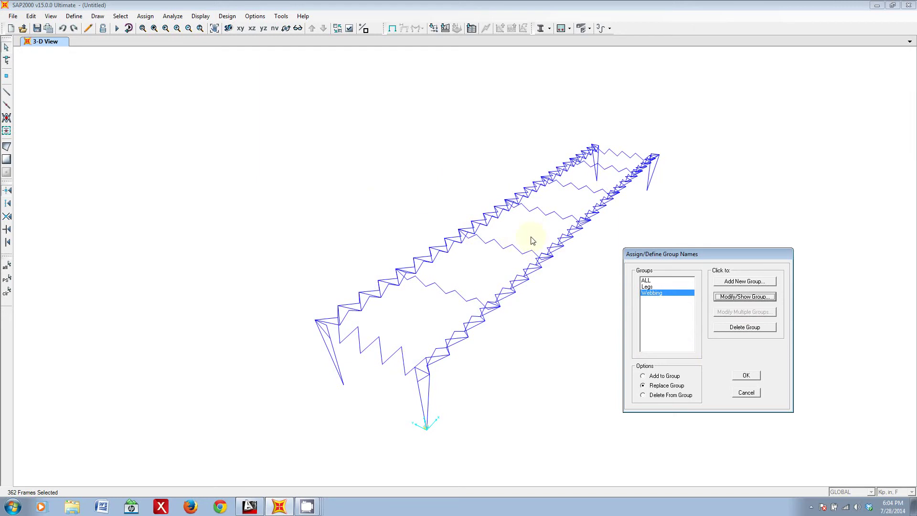
click(748, 376)
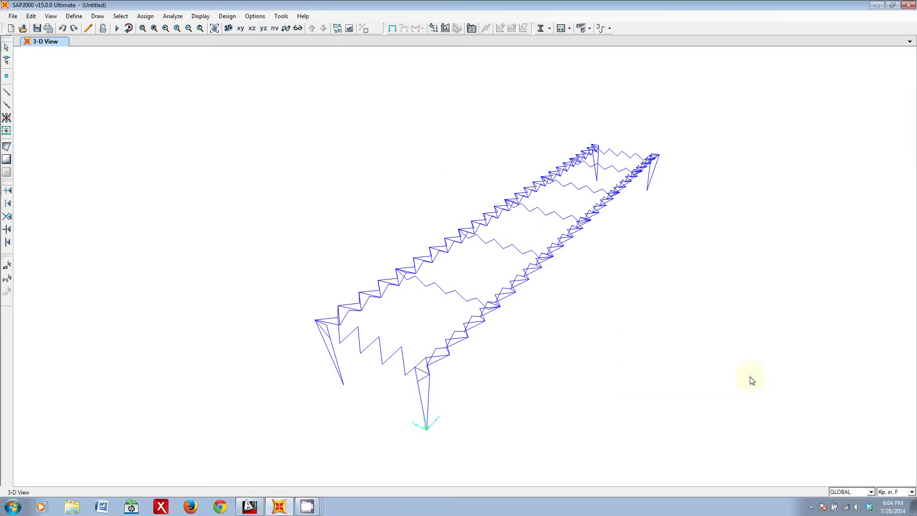
Select the frames of the Webbing group to check the renamed group, and clear the selection
key(ctrl+shift+g)
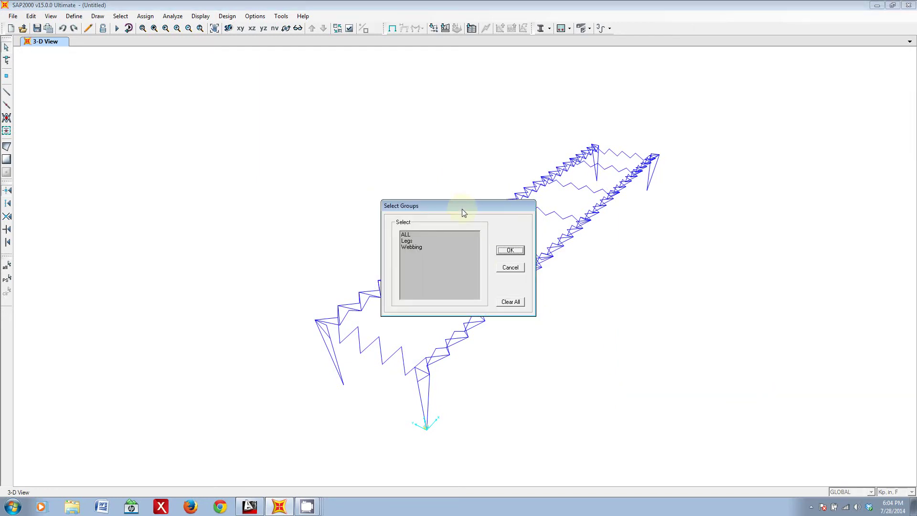
drag(462, 208, 682, 249)
click(640, 289)
click(736, 291)
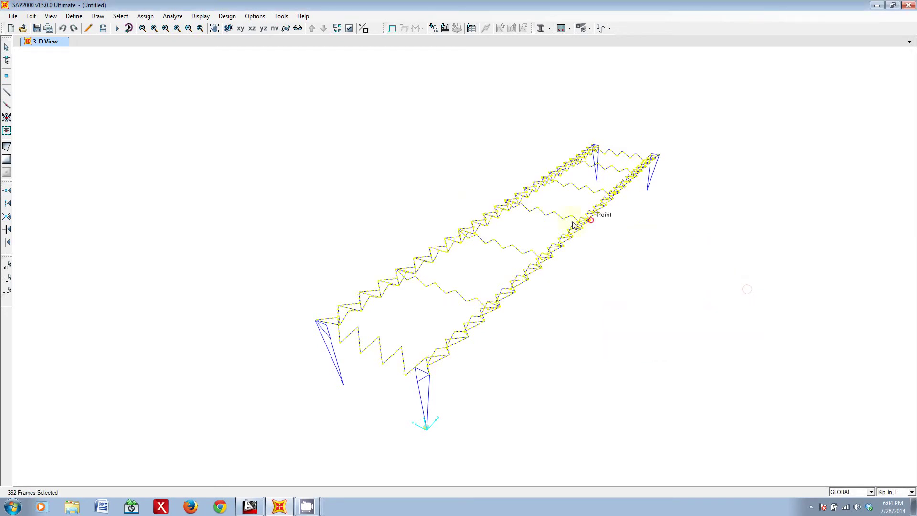
key(ctrl+q)
Select the Legs group by name to check its members, and clear the selection
key(ctrl+shift+g)
click(408, 240)
click(509, 250)
key(ctrl+q)
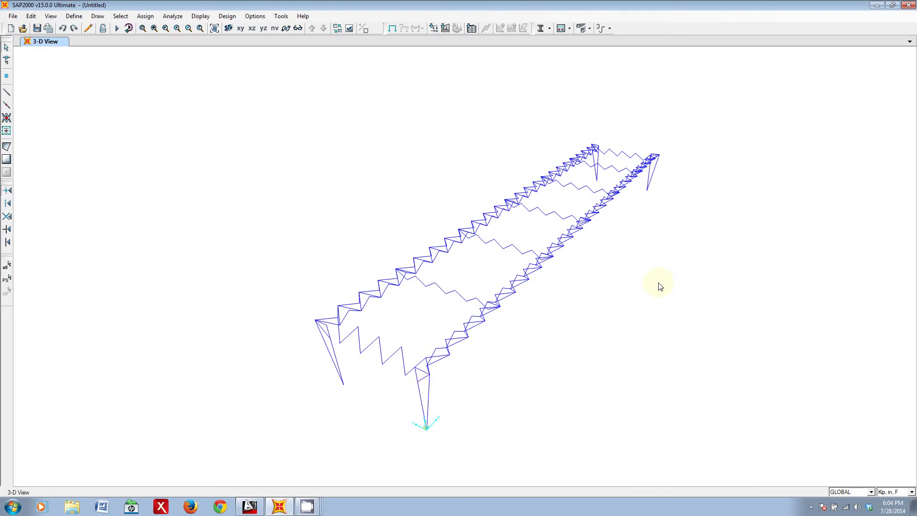
Select every object through the ALL group, and clear the selection
key(ctrl+shift+g)
click(411, 232)
click(510, 250)
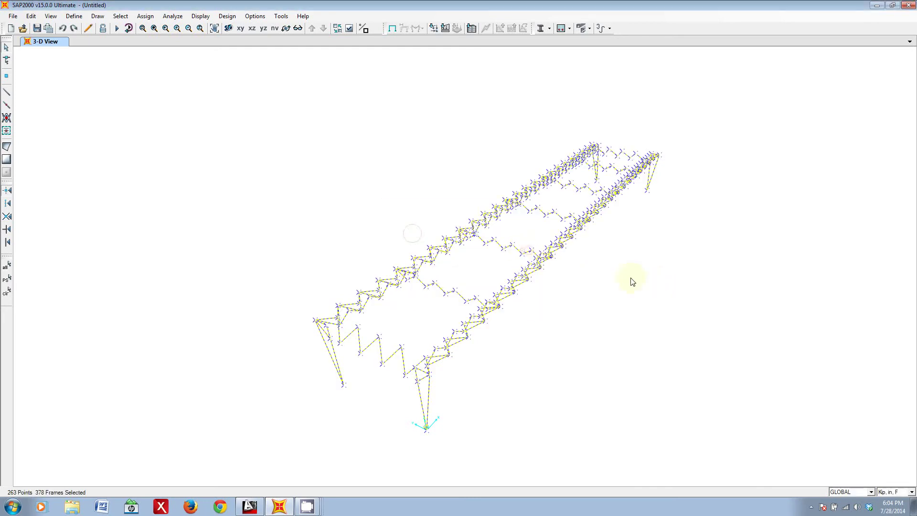
key(ctrl+q)
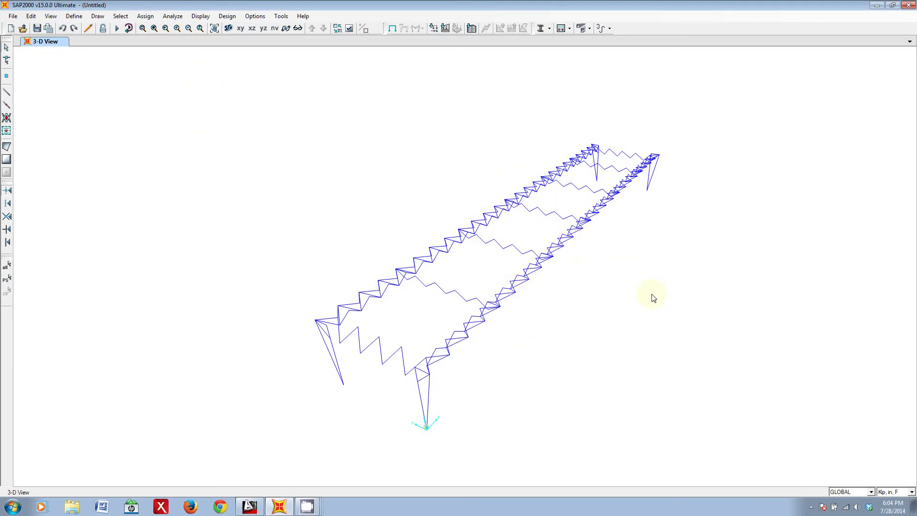
Examine the imported webbing and legs in 3-D and view the list of selectable groups, without selecting any
shift+middle_drag(696, 235, 439, 251)
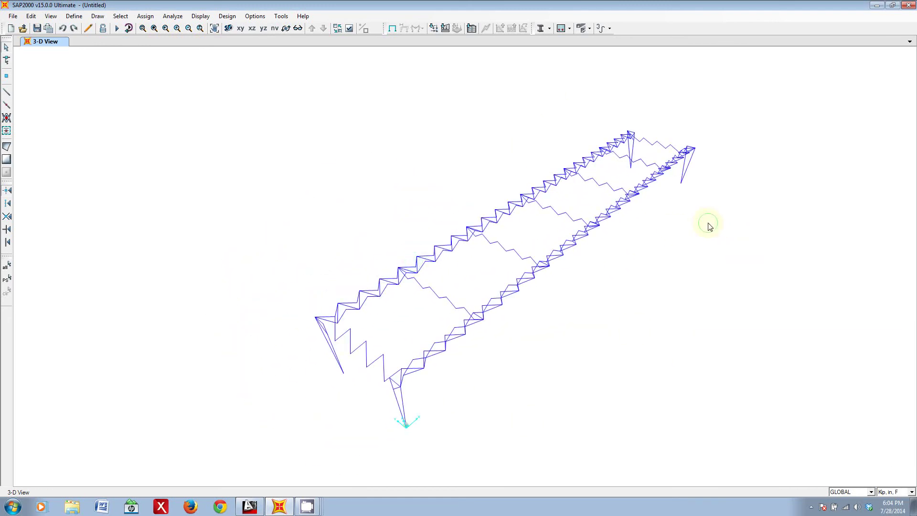
middle_drag(709, 225, 674, 243)
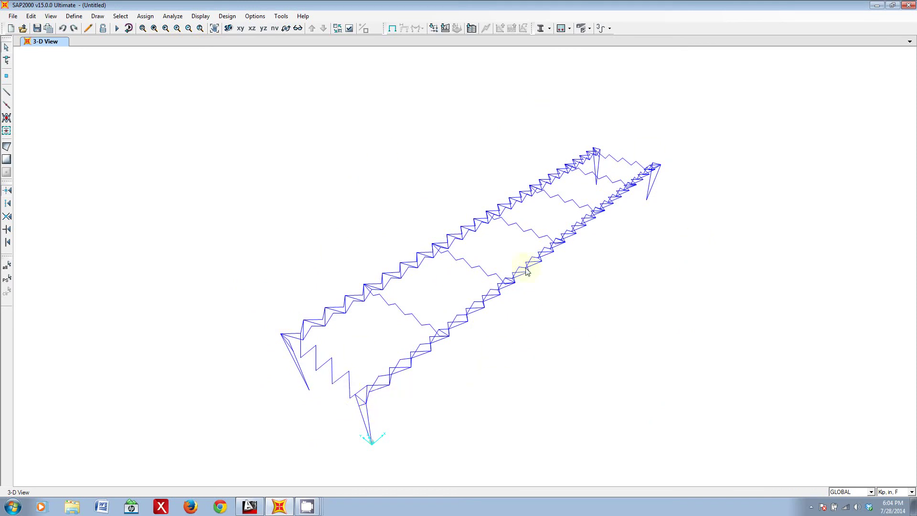
middle_drag(593, 307, 579, 305)
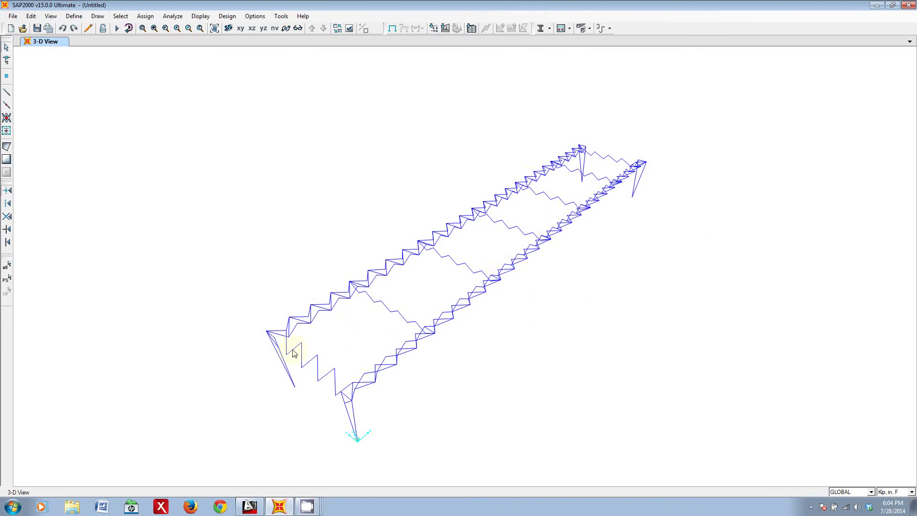
shift+middle_drag(417, 361, 449, 356)
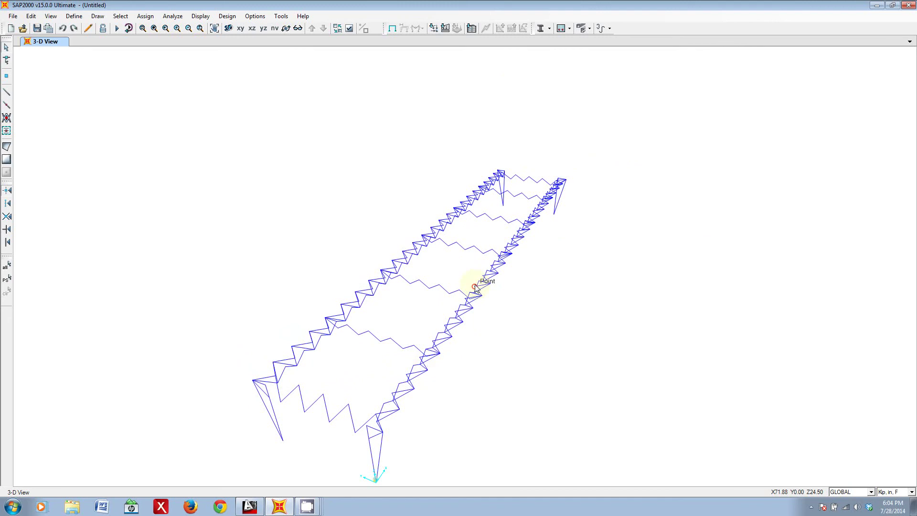
key(ctrl+g)
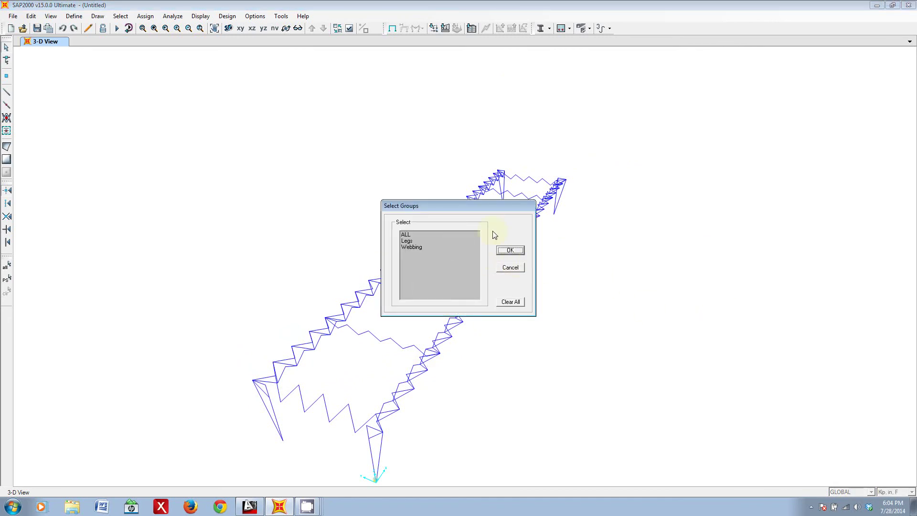
click(520, 268)
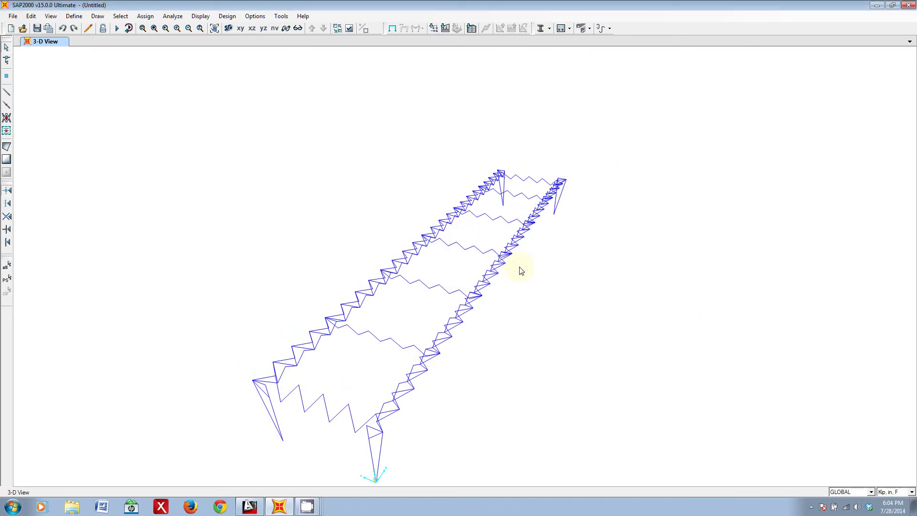
Select one cross-webbing frame, view the Assign/Define Group Names options without assigning a group, and clear the selection
click(545, 269)
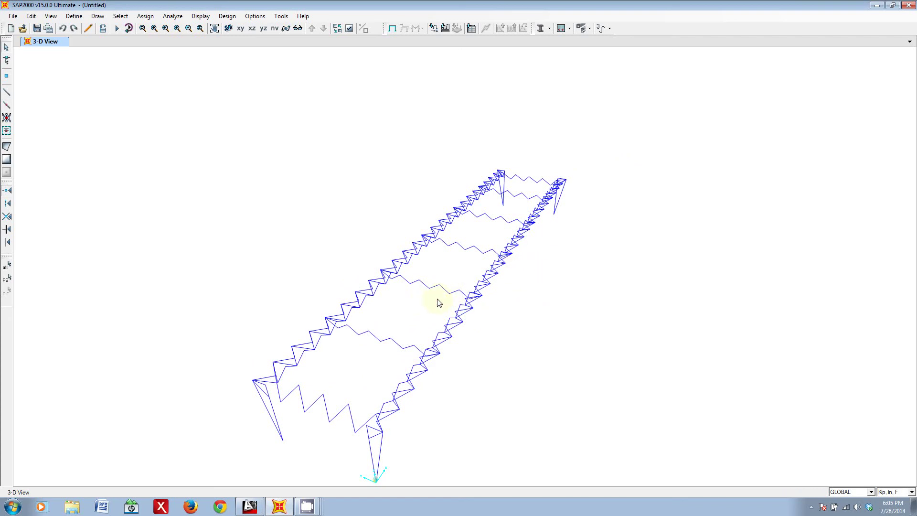
click(431, 285)
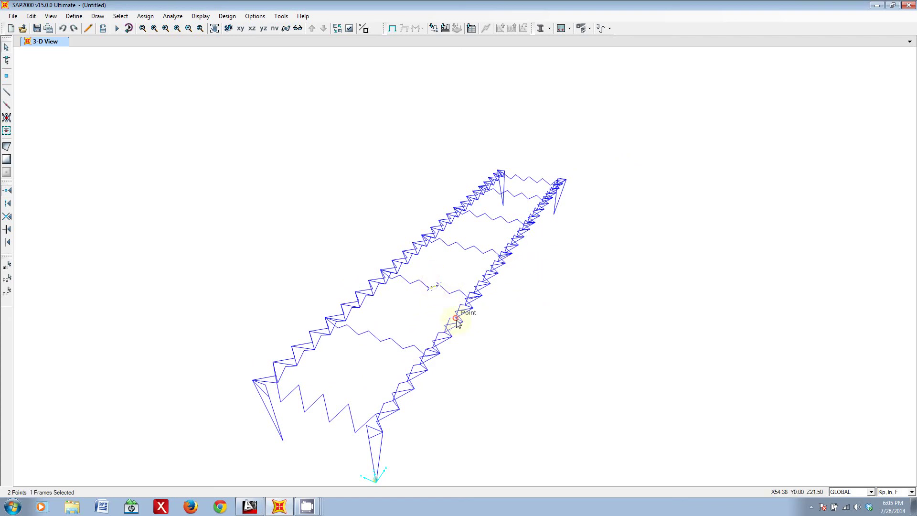
key(ctrl+shift+g)
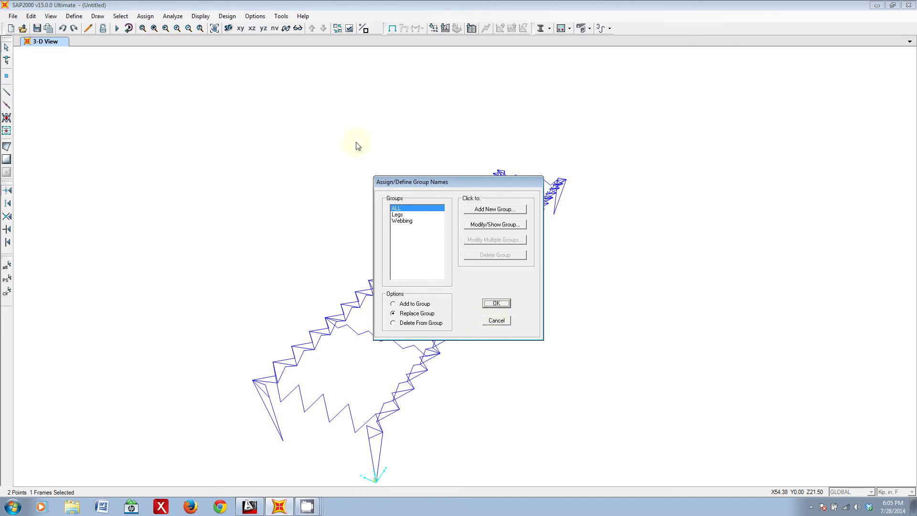
click(501, 321)
key(ctrl+q)
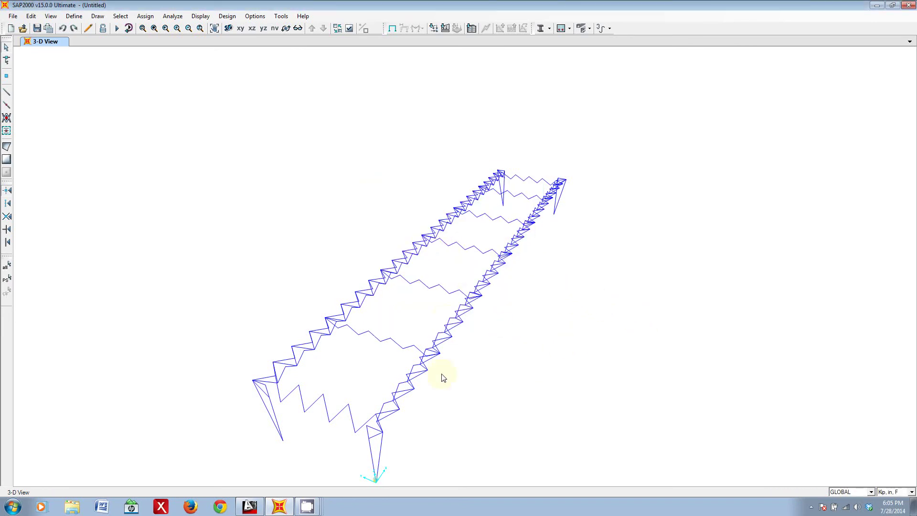
Switch from SAP2000 to the bridge design drawing in AutoCAD
middle_drag(443, 377, 473, 318)
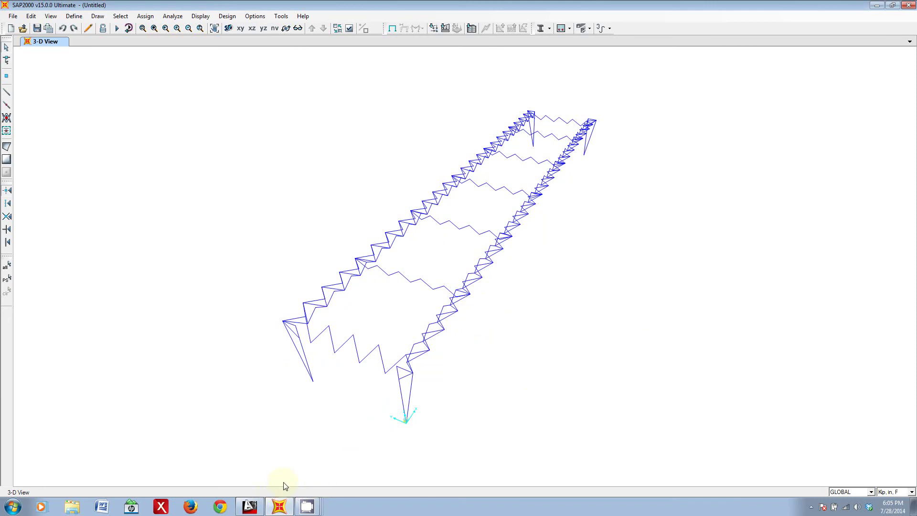
click(877, 5)
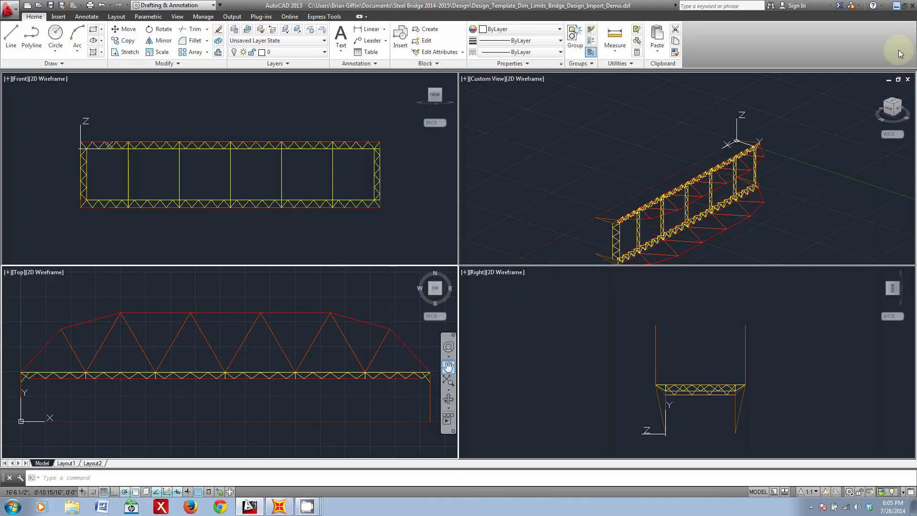